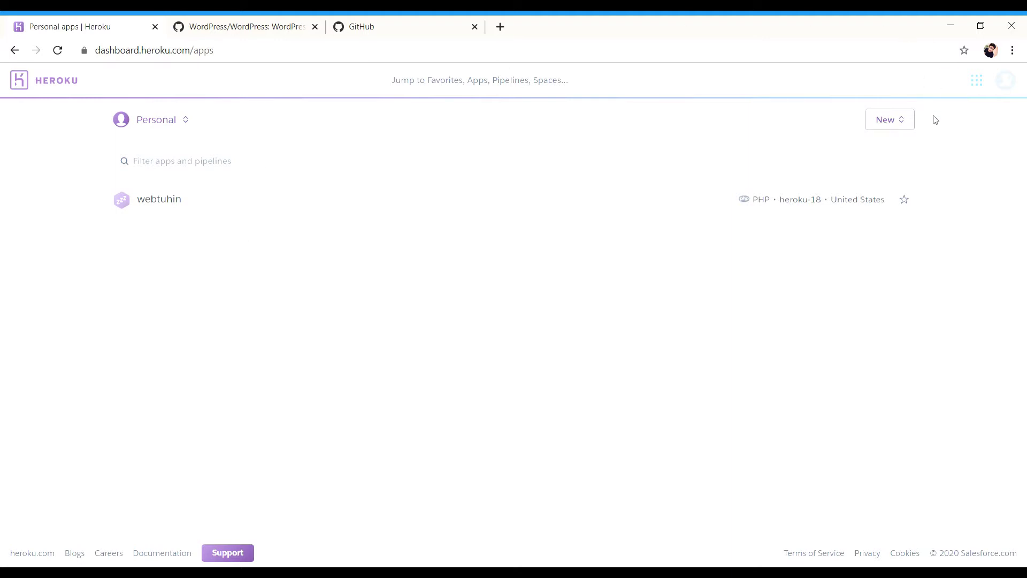
# Step: Fork WordPress/WordPress into your account, confirm it on your profile, then return to Heroku
pyautogui.click(308, 20)
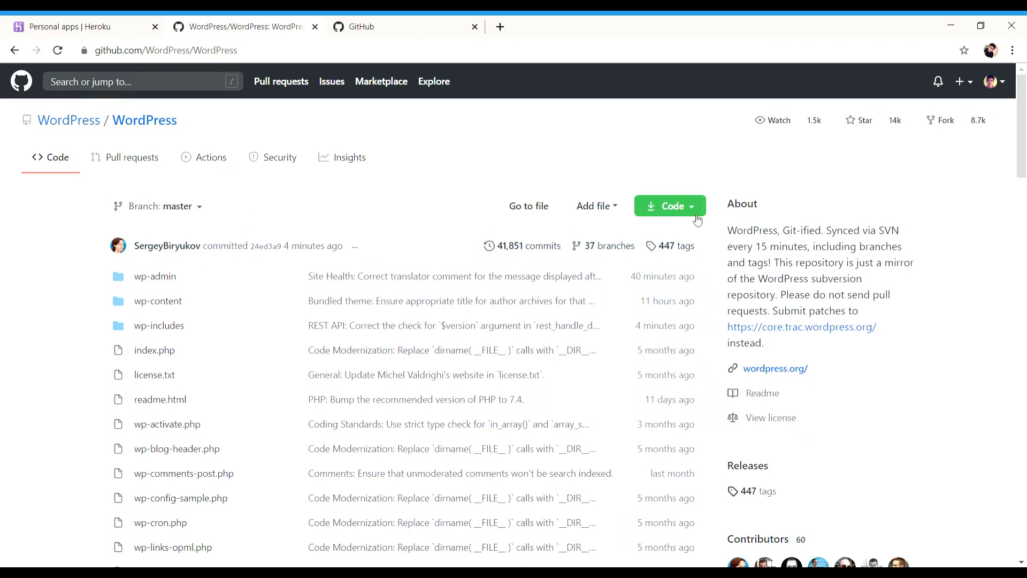
pyautogui.click(937, 126)
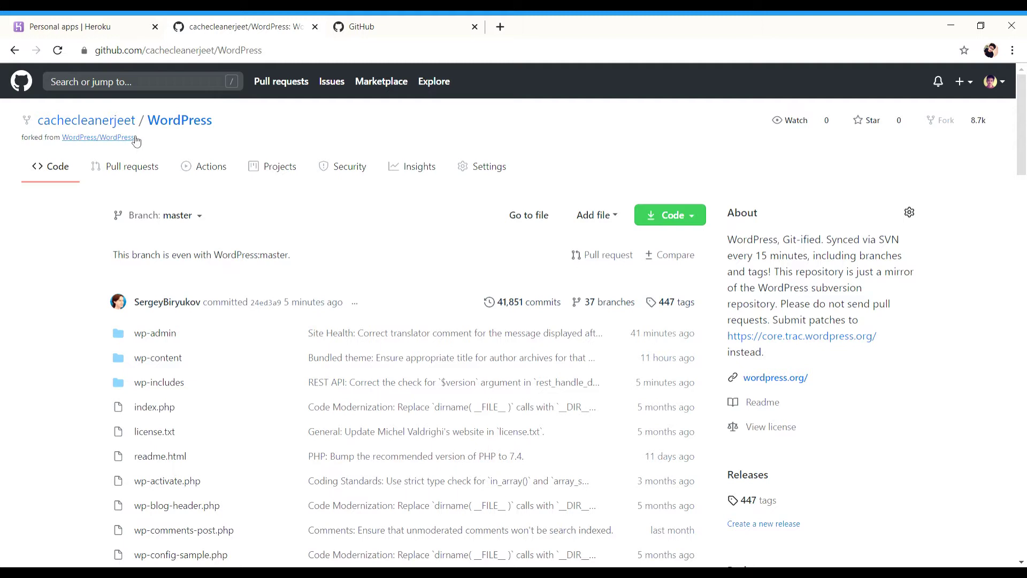
pyautogui.click(119, 123)
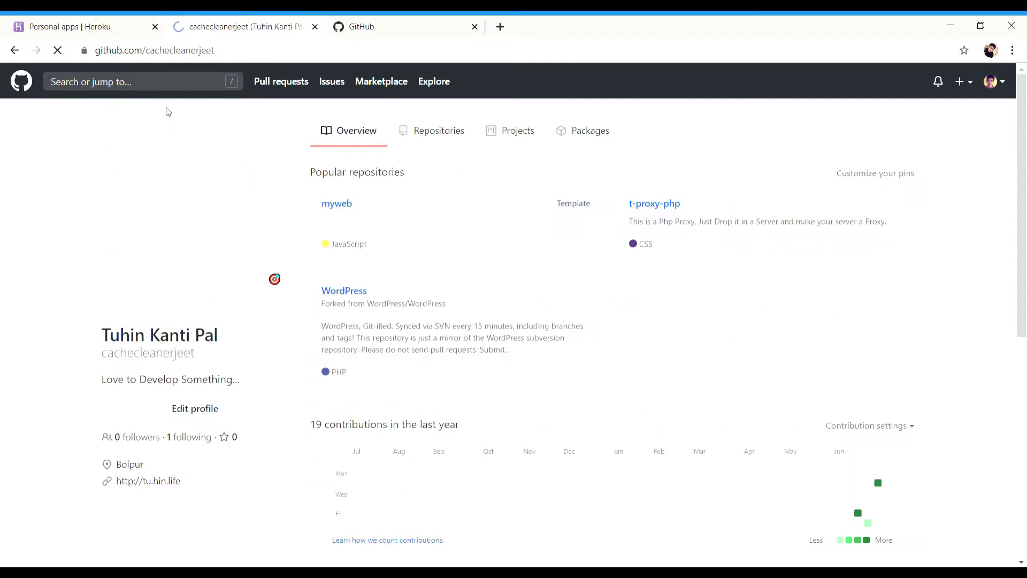
pyautogui.scroll(-2, 246, 332)
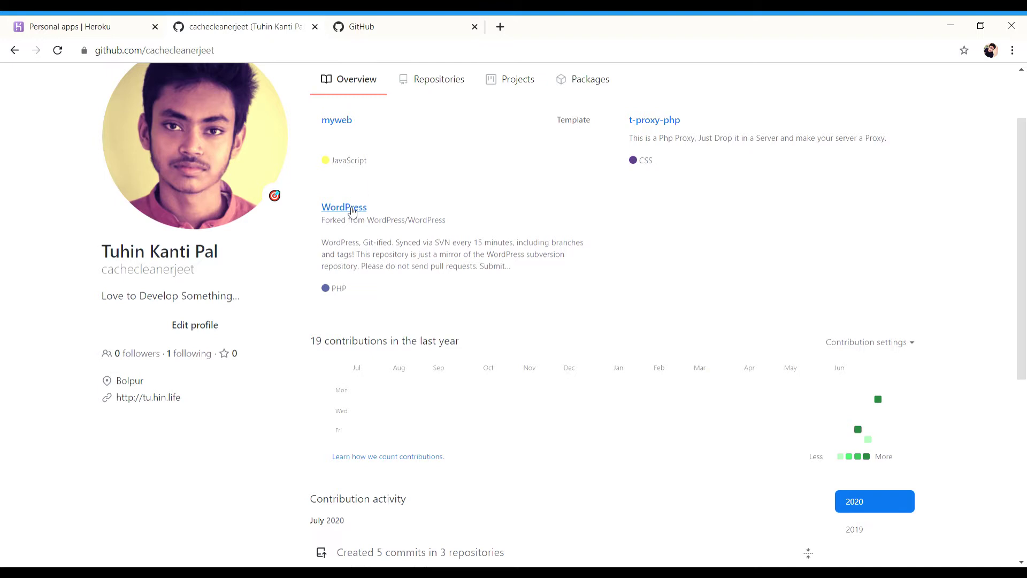
pyautogui.click(110, 20)
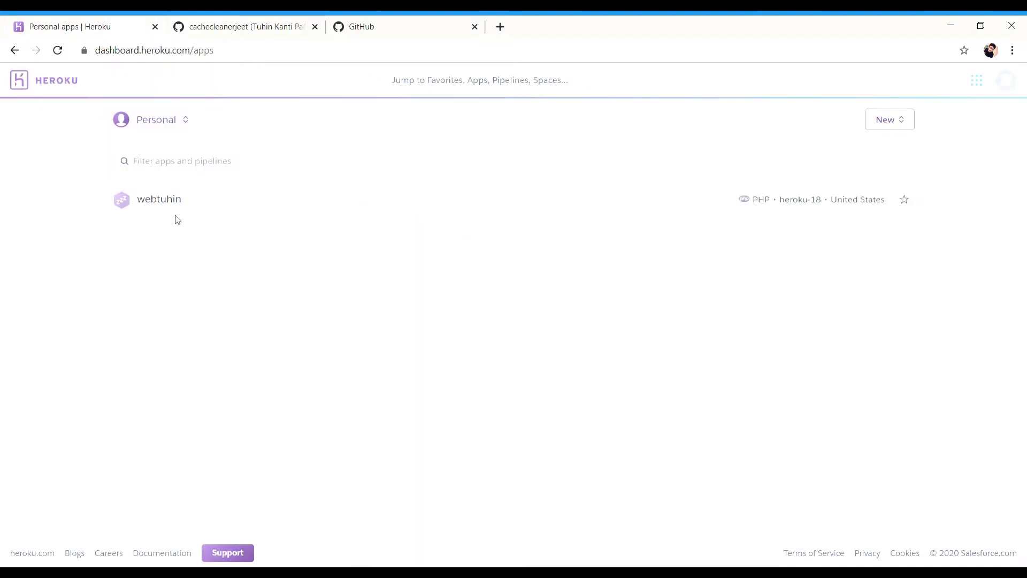
# Step: Create a new Heroku app named wtuhin
pyautogui.click(895, 128)
pyautogui.click(854, 145)
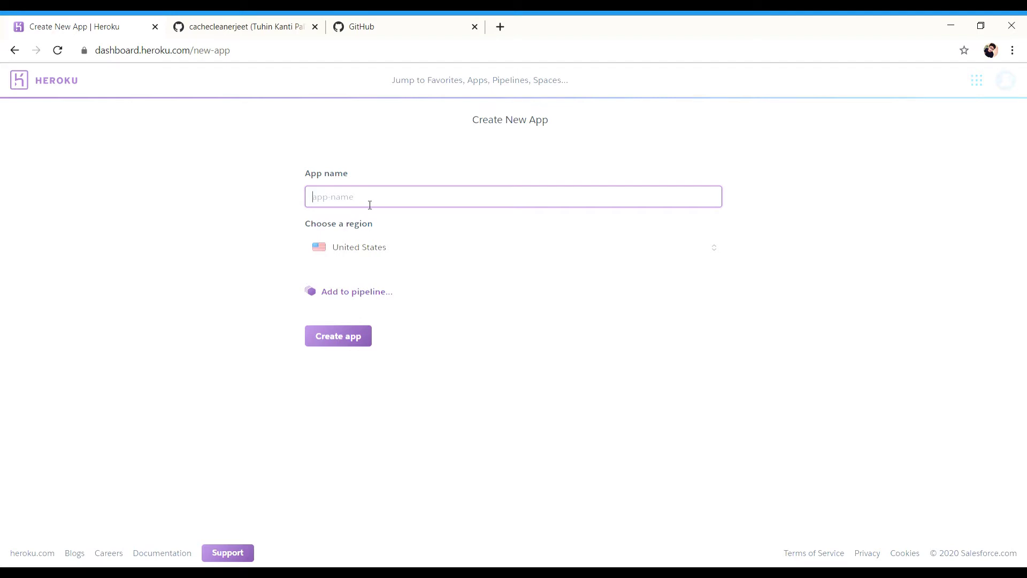
pyautogui.write('wtuhin')
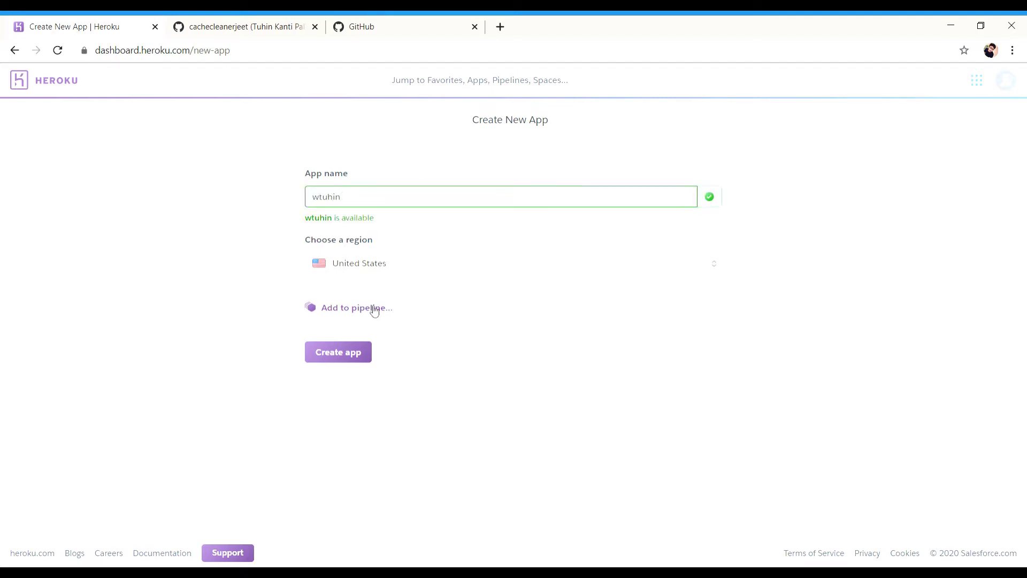
pyautogui.click(340, 353)
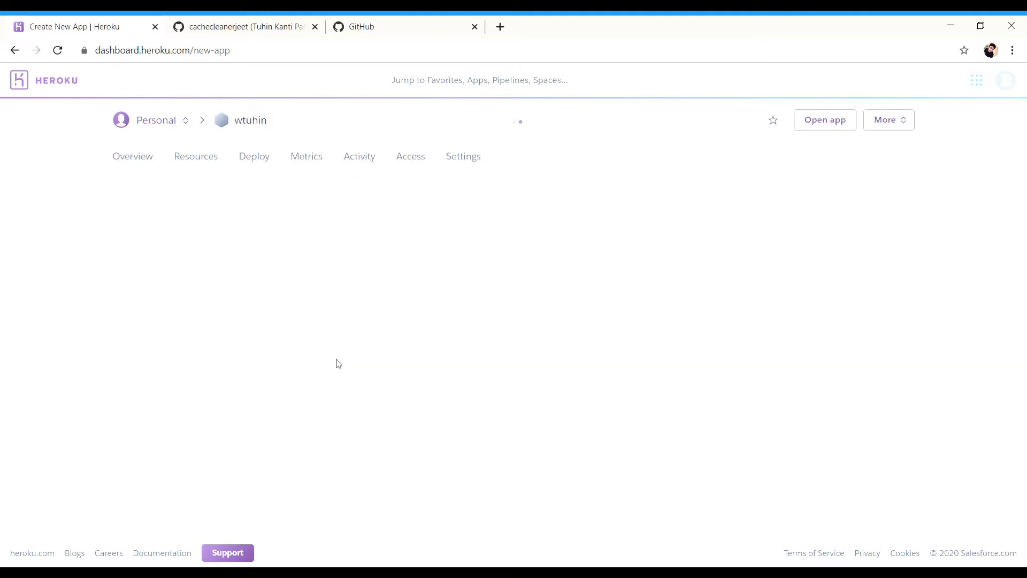
# Step: Choose GitHub as the app's deployment method
pyautogui.scroll(-3, 338, 364)
pyautogui.scroll(3, 337, 360)
pyautogui.click(543, 375)
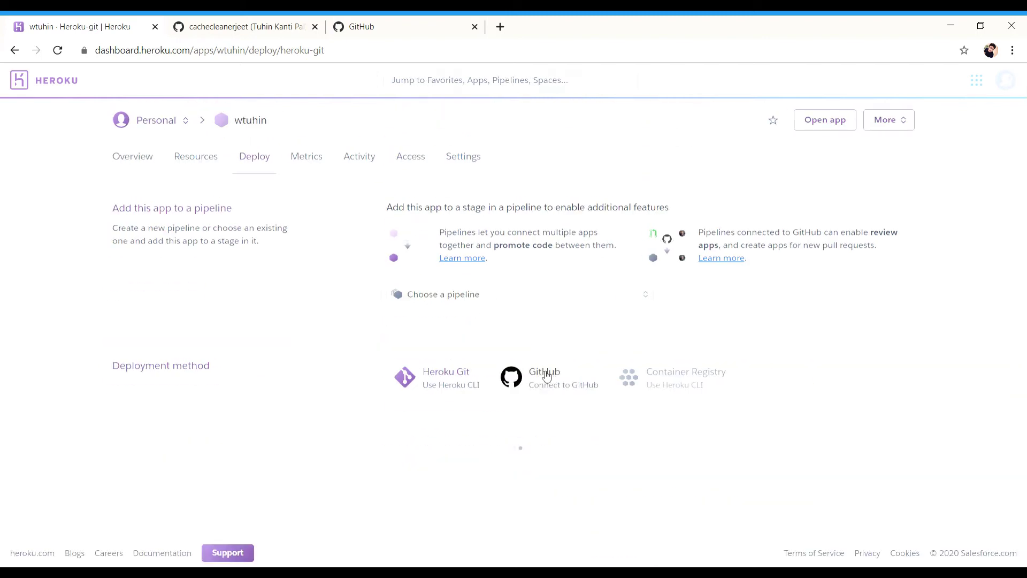
# Step: Copy the repository name 'WordPress' from the forked repo on GitHub
pyautogui.click(670, 462)
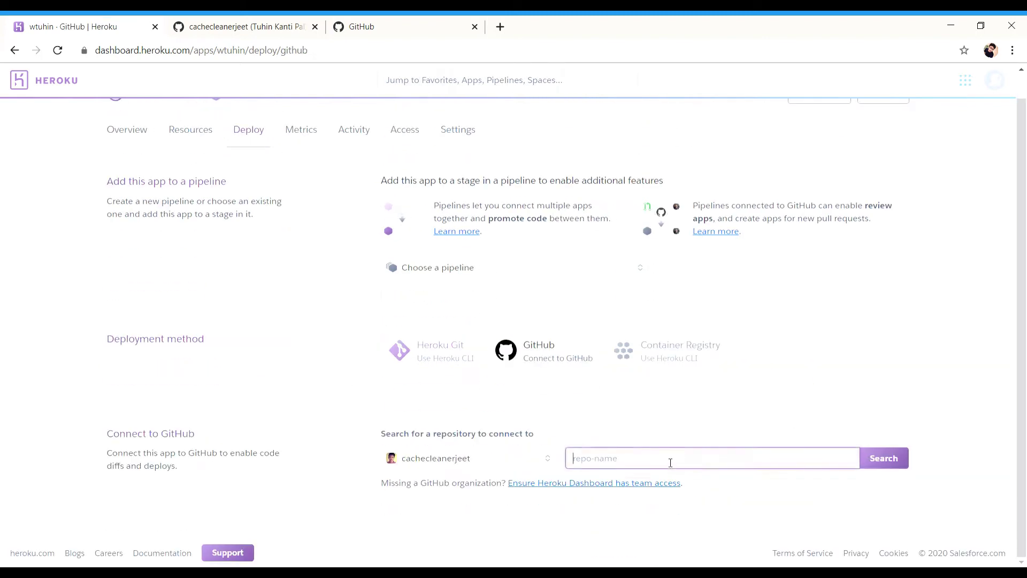
pyautogui.click(296, 19)
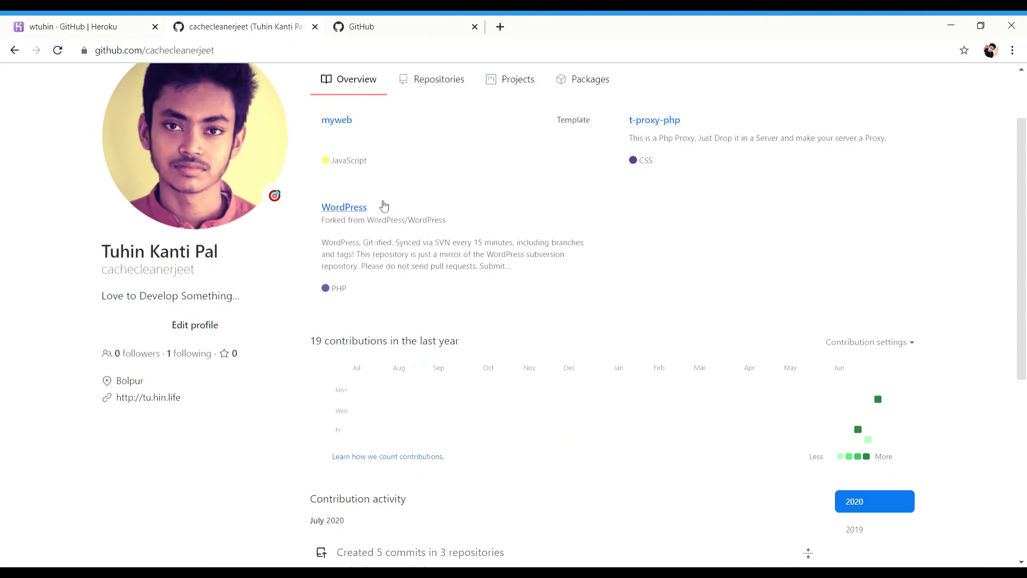
pyautogui.click(343, 209)
pyautogui.moveTo(238, 122); pyautogui.dragTo(155, 121)
pyautogui.hotkey('ctrl', 'c')
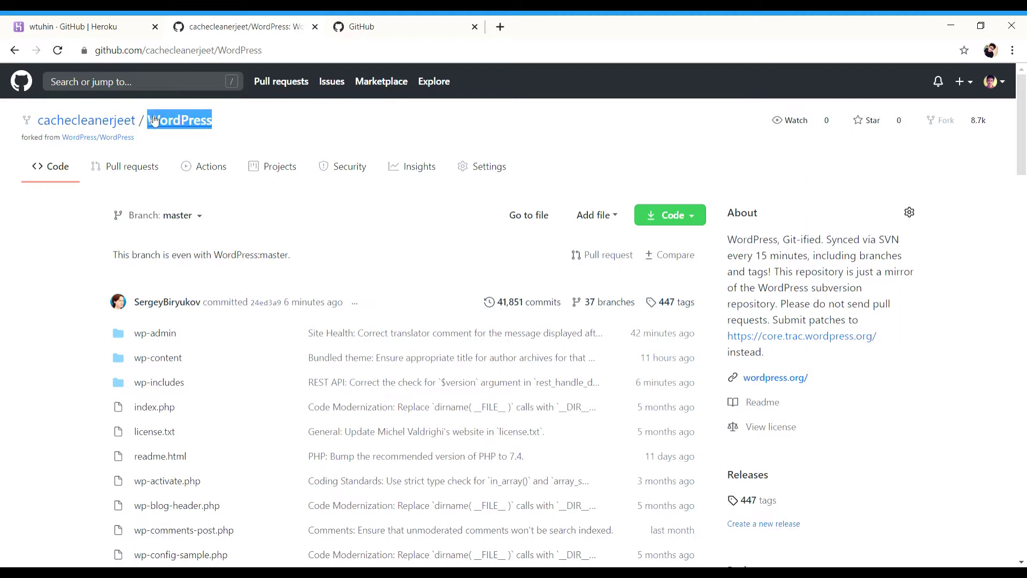
# Step: Search Heroku for the WordPress repository and connect it to the app
pyautogui.click(96, 22)
pyautogui.hotkey('ctrl', 'v')
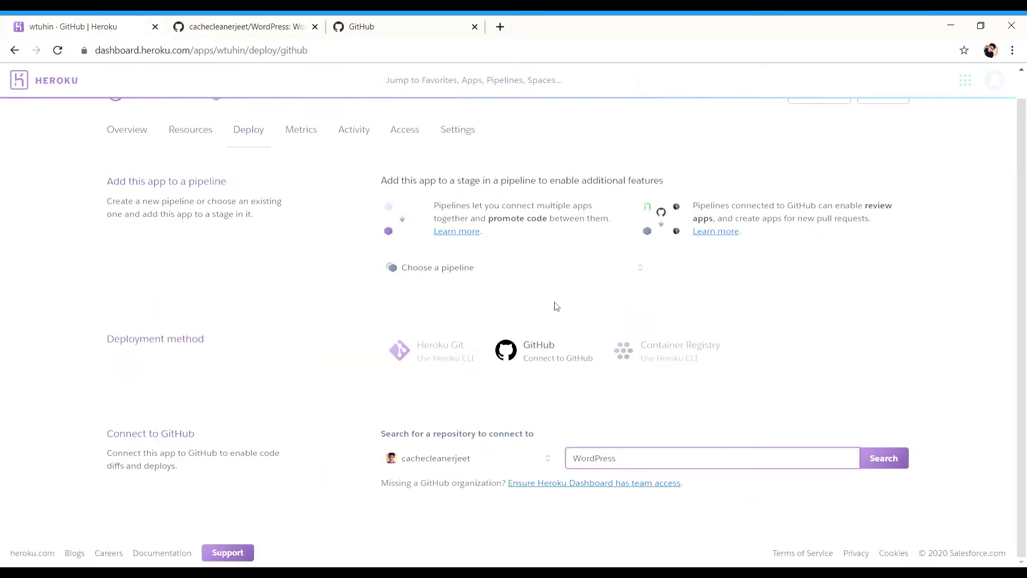
pyautogui.click(884, 458)
pyautogui.scroll(-1, 751, 486)
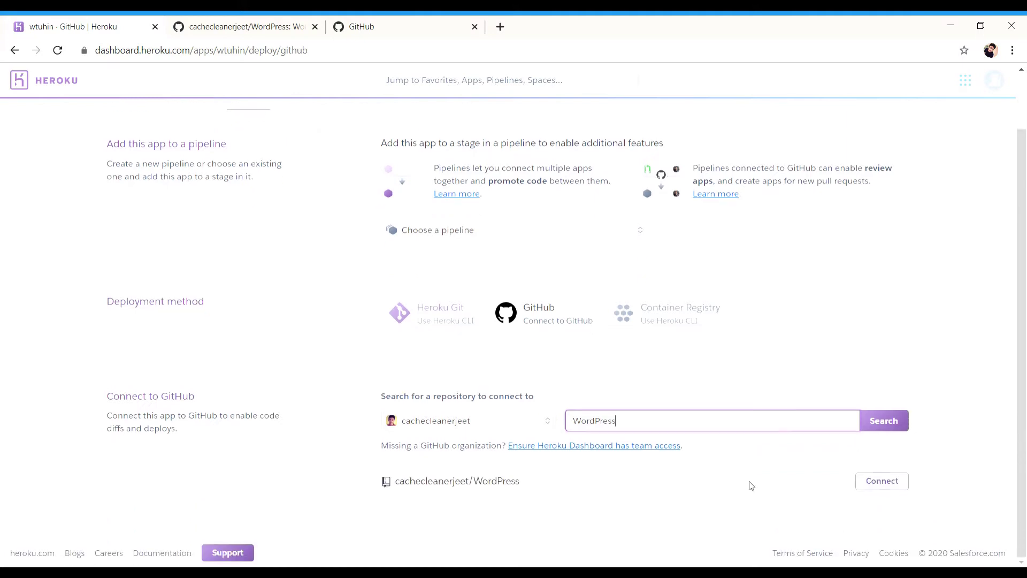
pyautogui.click(883, 481)
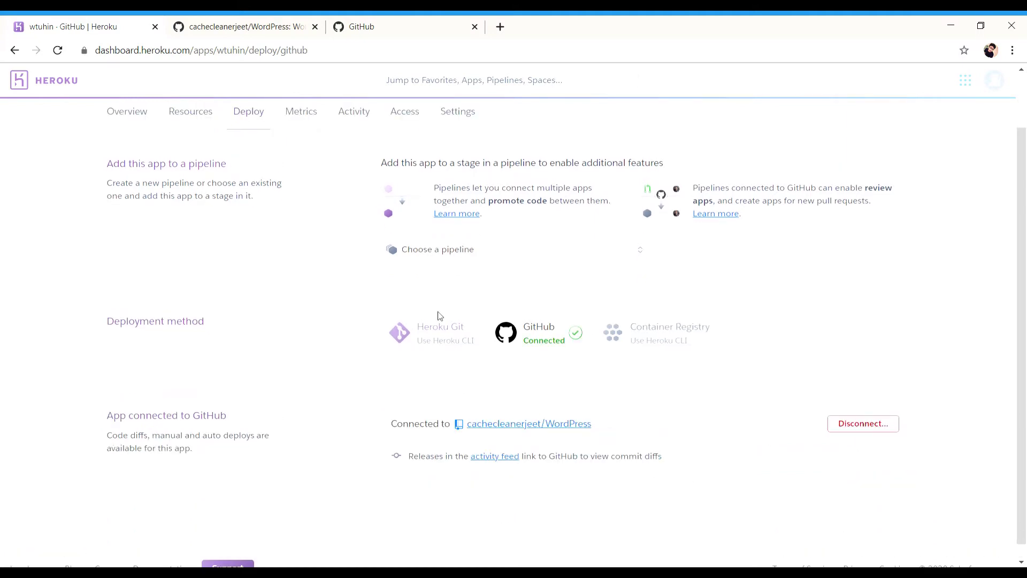
# Step: Manually deploy the master branch and open the live app once the build succeeds
pyautogui.scroll(-6, 440, 316)
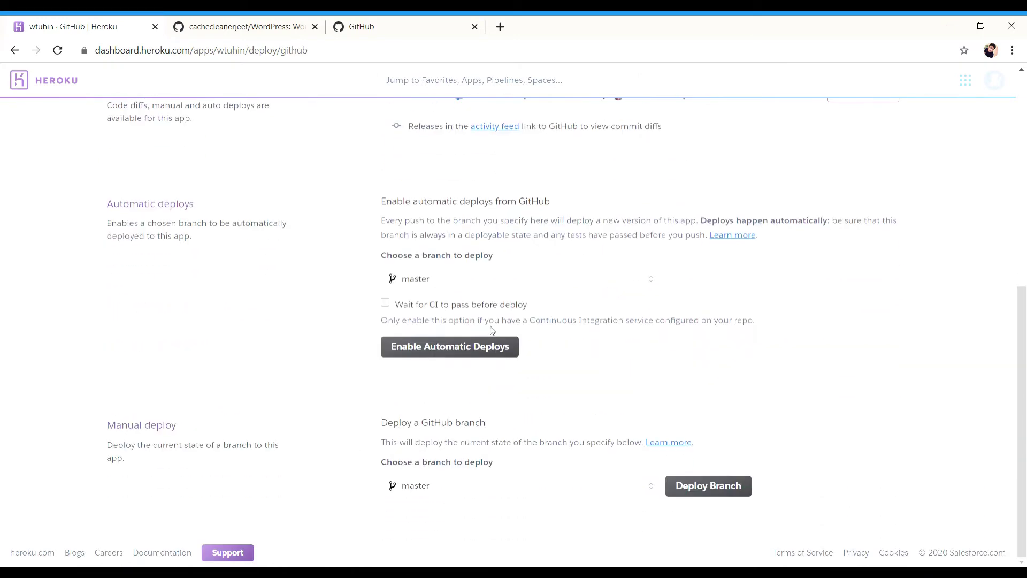
pyautogui.click(696, 487)
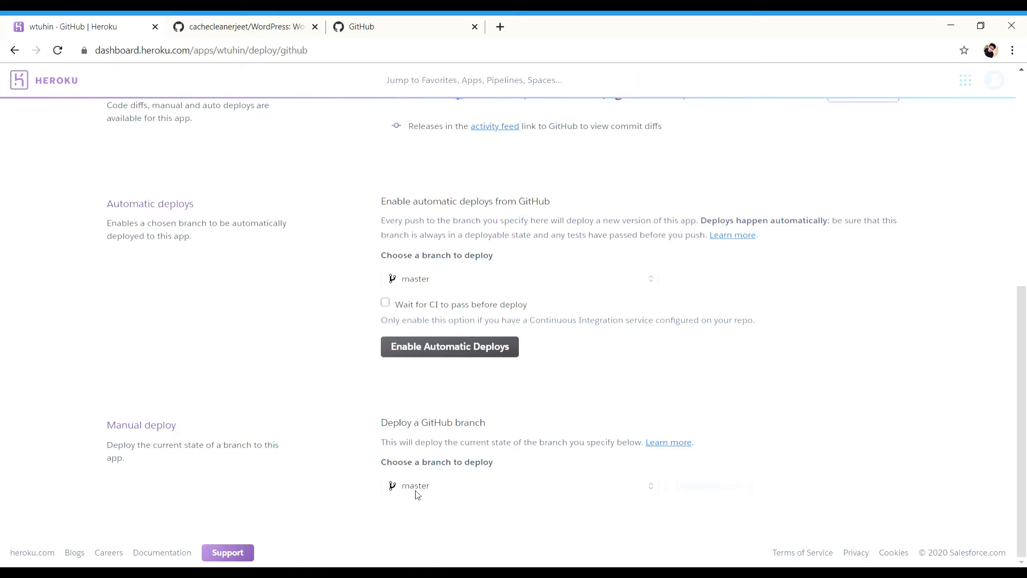
pyautogui.scroll(-5, 404, 469)
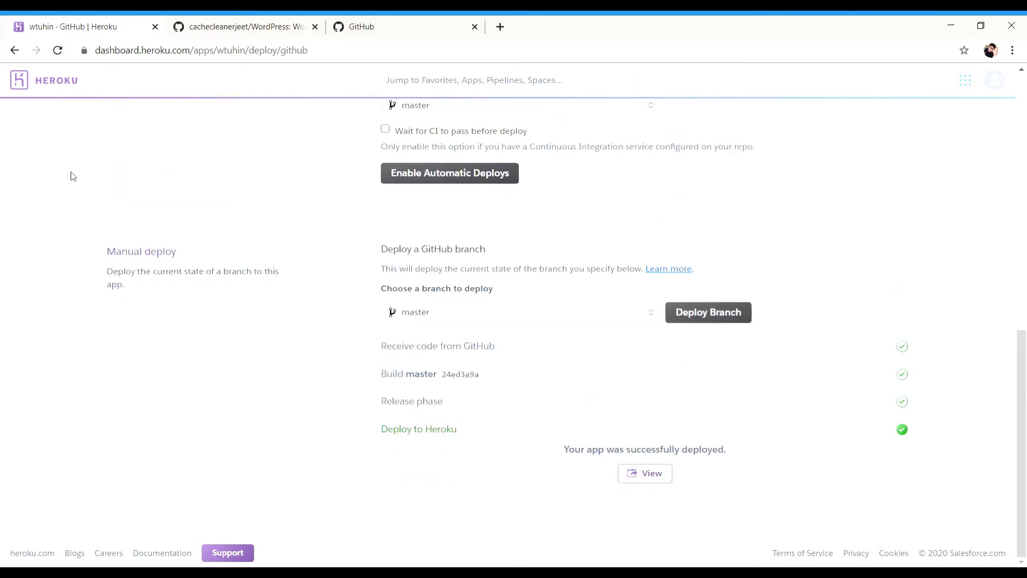
pyautogui.click(648, 474)
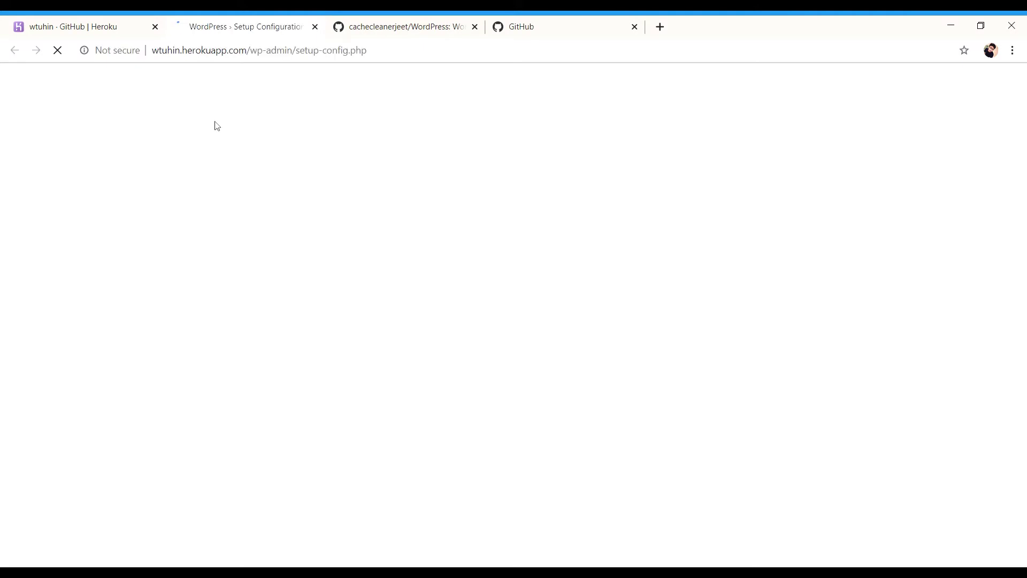
# Step: Keep English (United States) and advance WordPress setup to the database connection form
pyautogui.moveTo(215, 122); pyautogui.dragTo(285, 175)
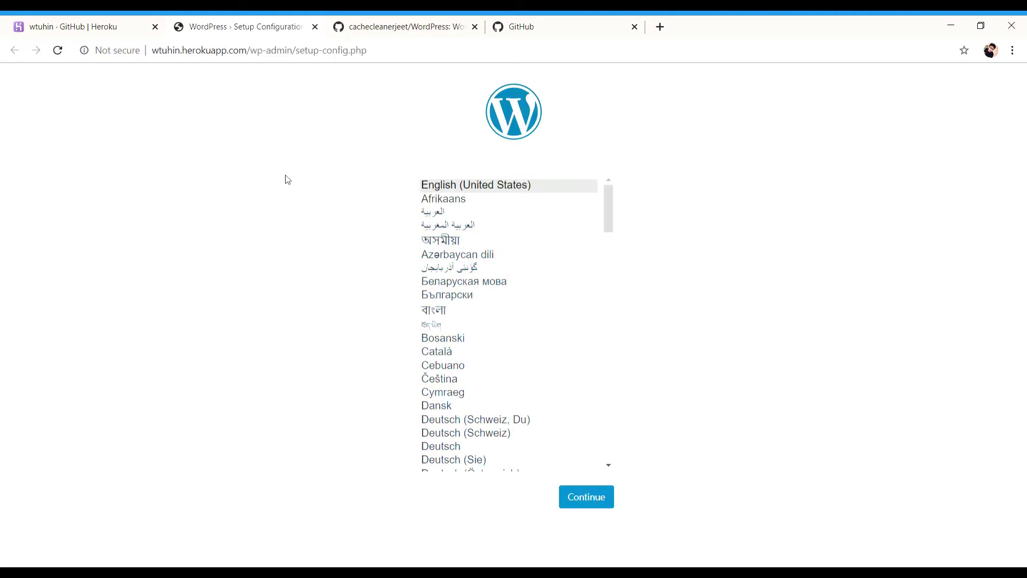
pyautogui.scroll(-8, 464, 326)
pyautogui.scroll(8, 464, 327)
pyautogui.click(591, 498)
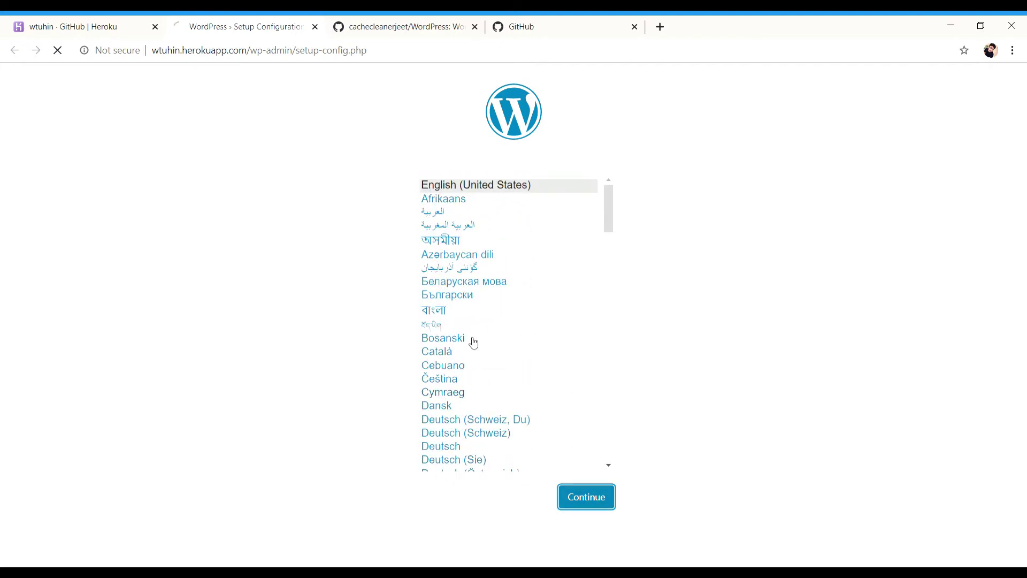
pyautogui.click(306, 433)
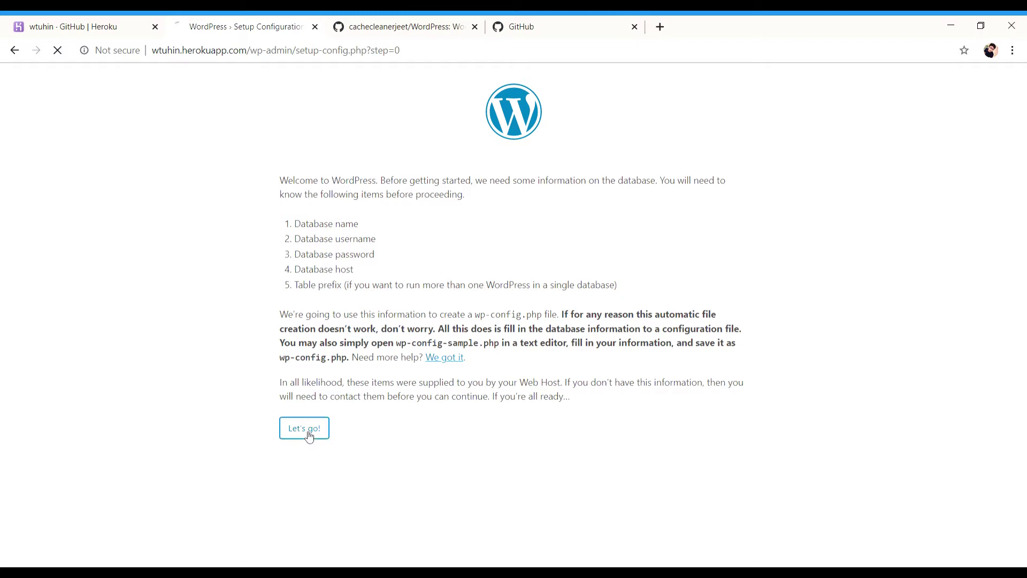
# Step: Glance at the forked repository, then open a new browser tab
pyautogui.click(419, 20)
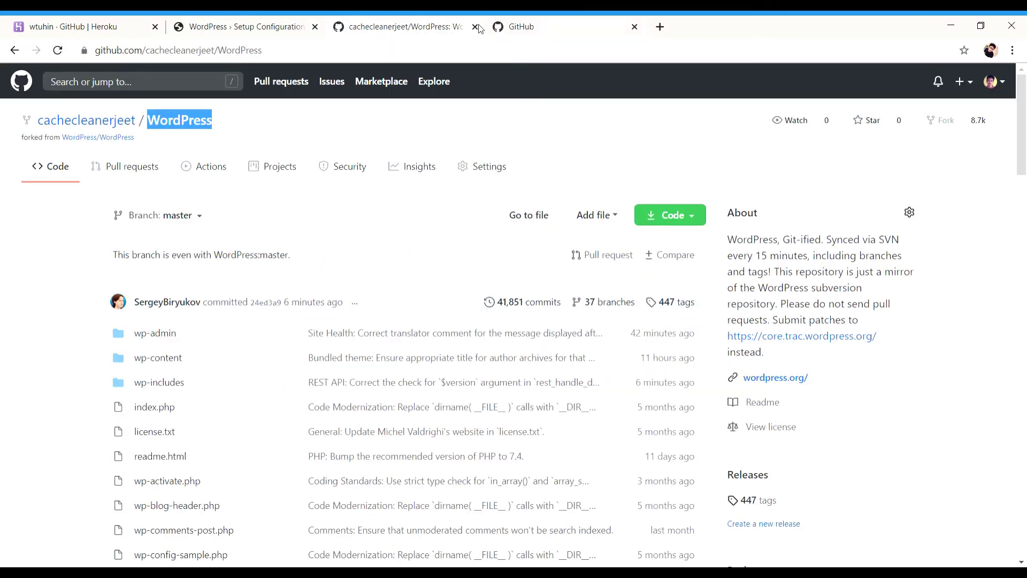
pyautogui.click(266, 21)
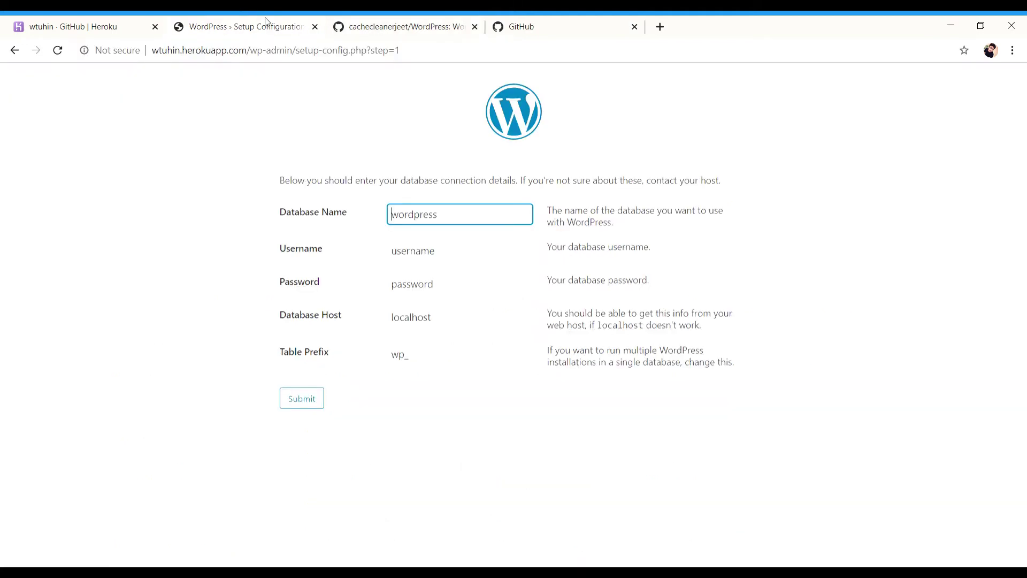
pyautogui.click(654, 25)
# Step: Search for free remote databases and open the Free MySQL Database site
pyautogui.write('free')
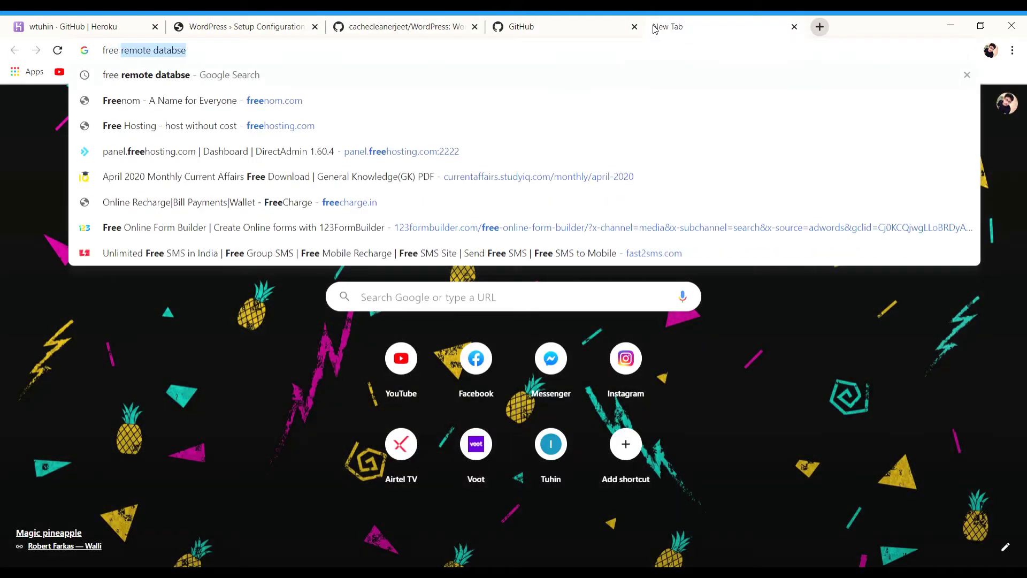
pyautogui.press('Return')
pyautogui.scroll(-5, 259, 410)
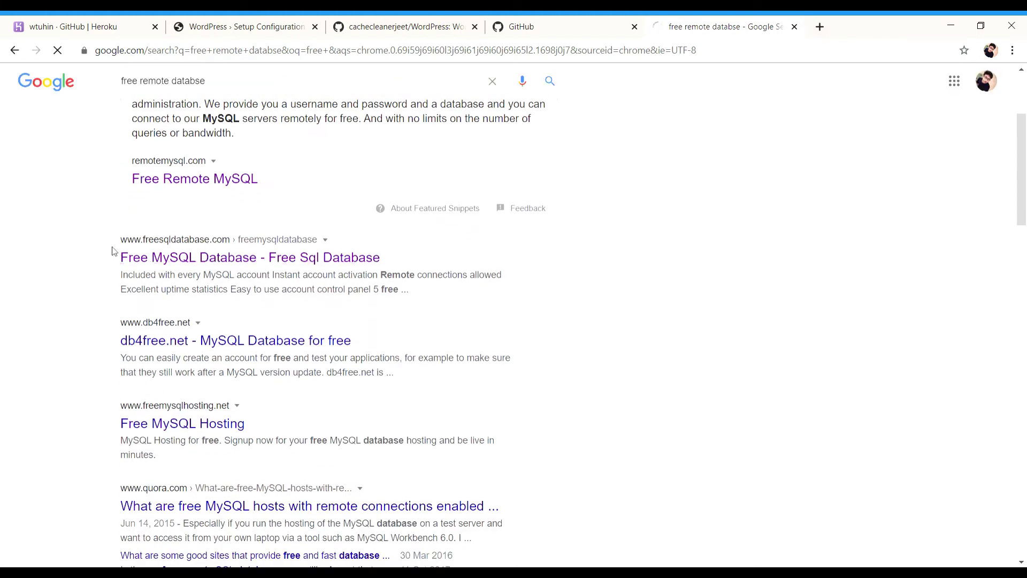
pyautogui.click(177, 258)
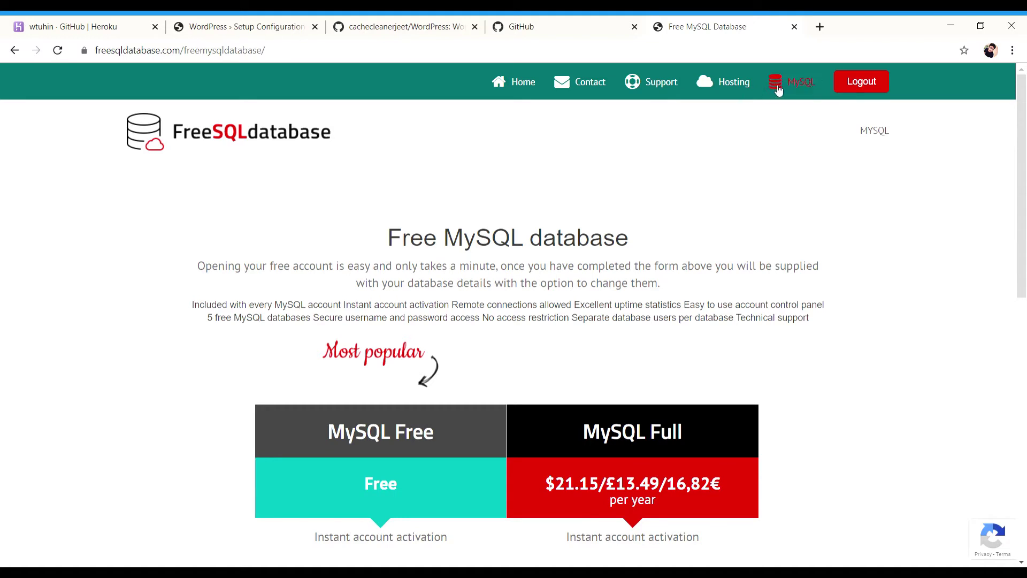
# Step: Go to the MySQL account page showing Asia Pacific server and one available database
pyautogui.scroll(-3, 555, 265)
pyautogui.scroll(3, 524, 161)
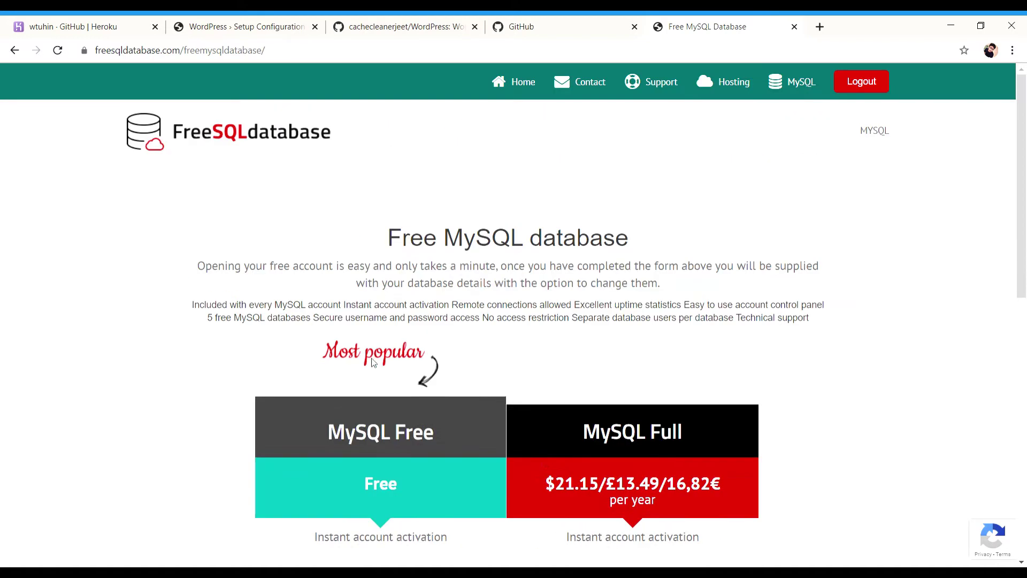
pyautogui.click(522, 85)
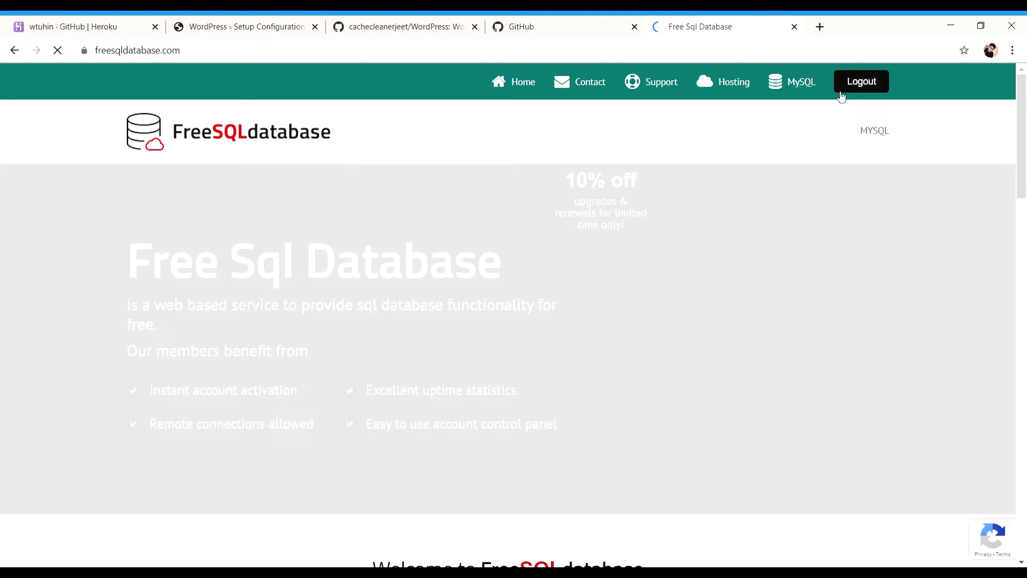
pyautogui.scroll(-3, 360, 316)
pyautogui.scroll(3, 360, 315)
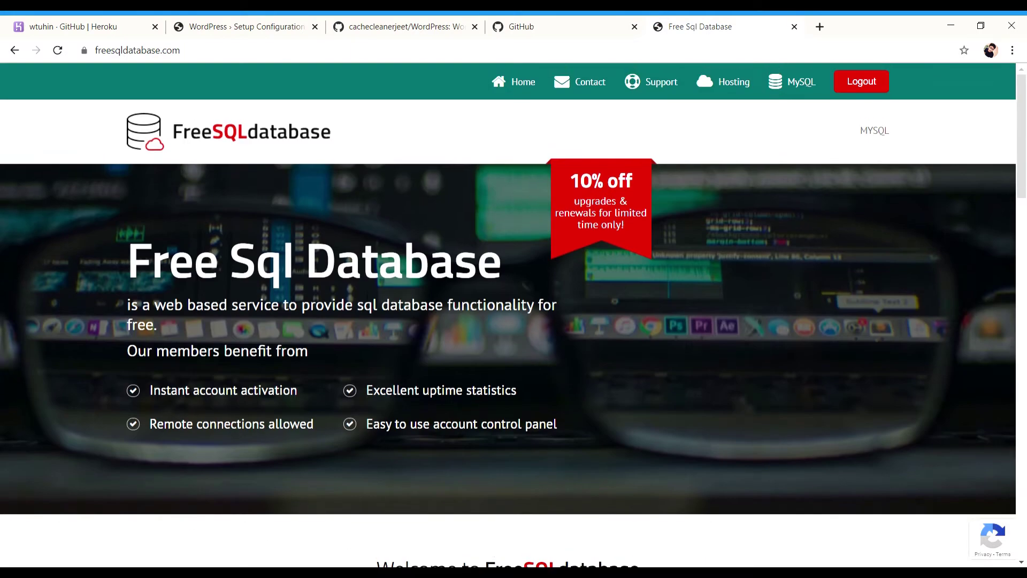
pyautogui.click(791, 85)
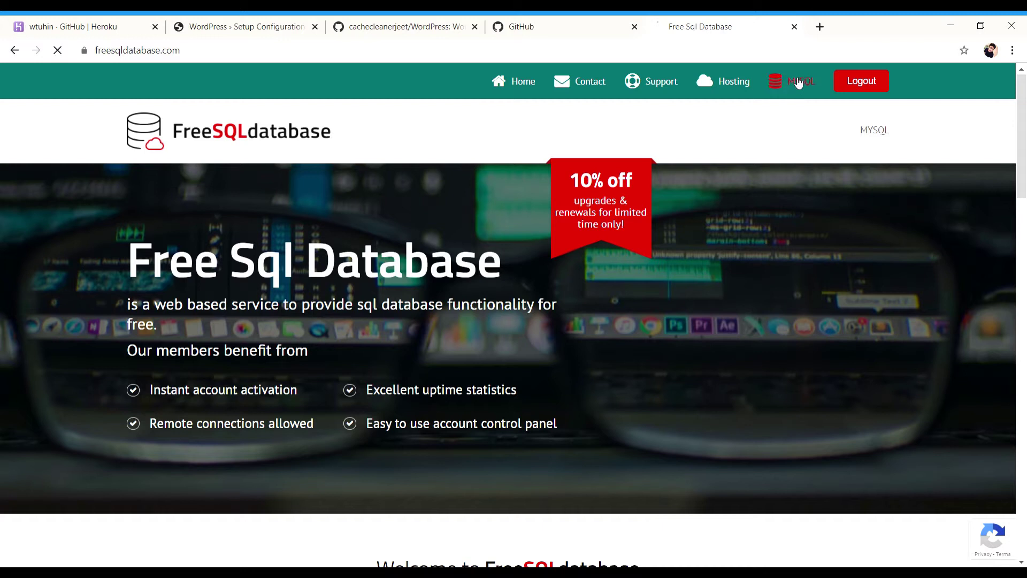
pyautogui.scroll(-4, 229, 232)
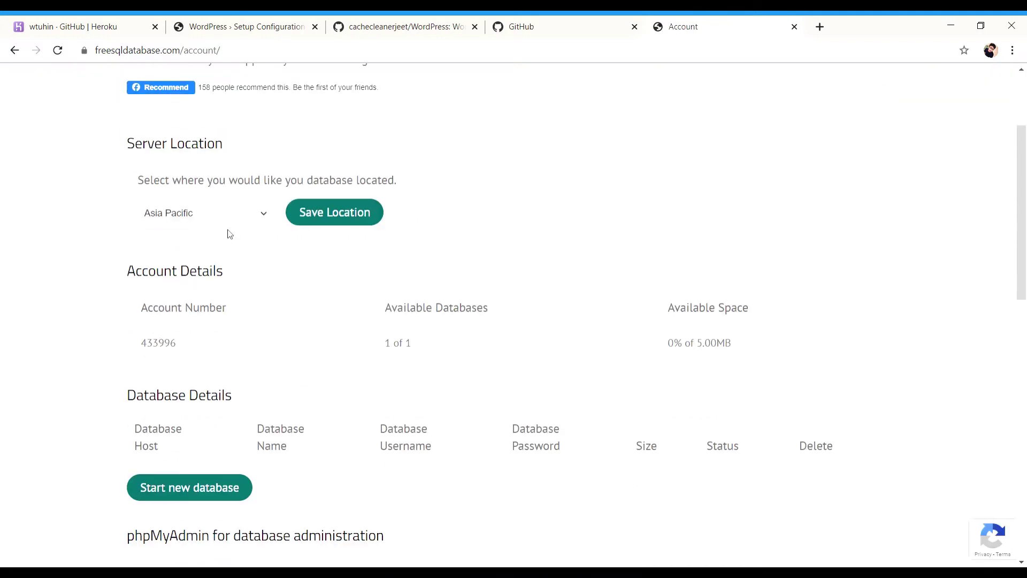
pyautogui.doubleClick(144, 337)
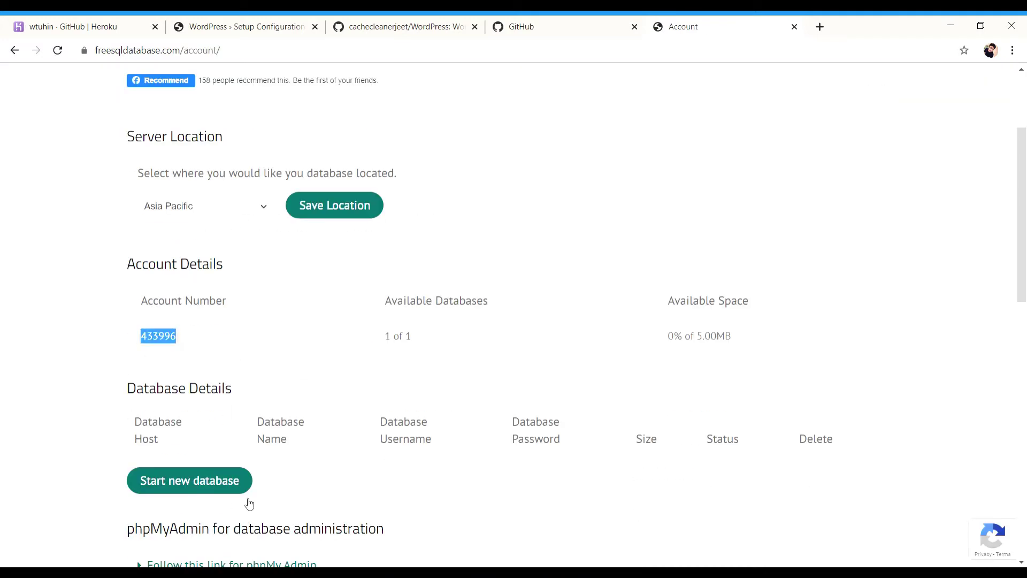
# Step: Start a new database and select its host sql12.freesqldatabase.com for copying
pyautogui.scroll(-3, 271, 484)
pyautogui.click(187, 298)
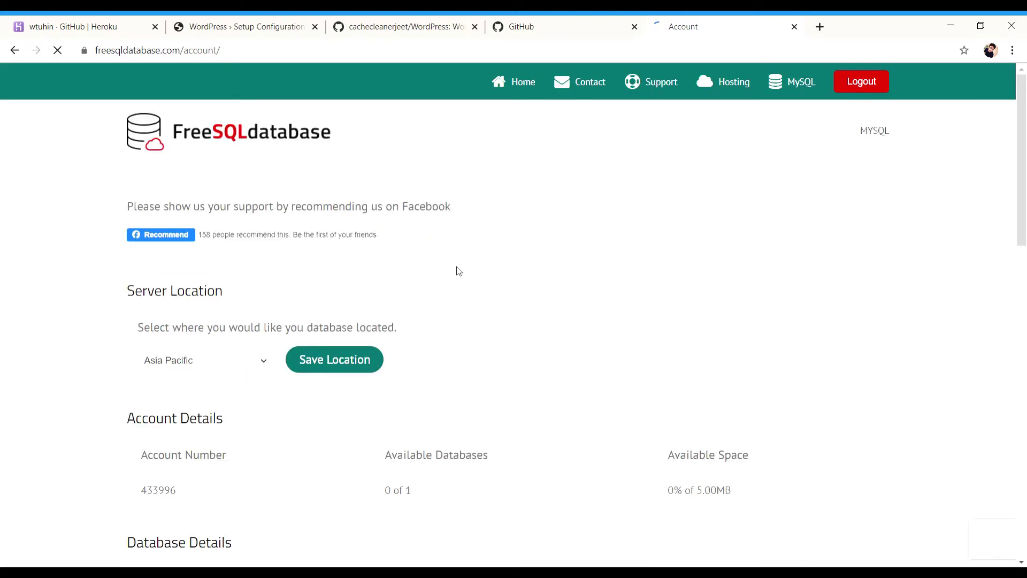
pyautogui.scroll(-4, 457, 270)
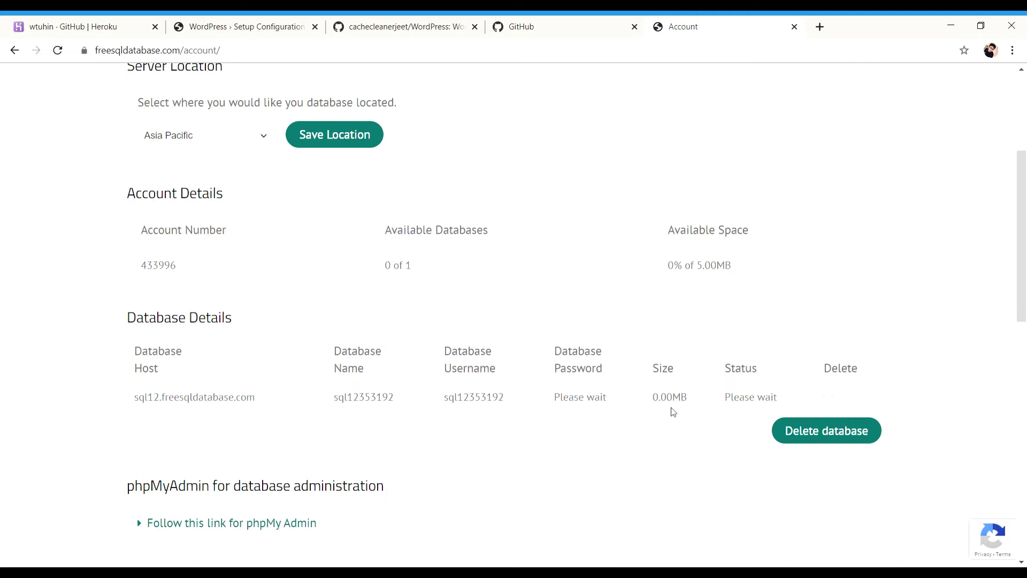
pyautogui.moveTo(117, 401); pyautogui.dragTo(260, 403)
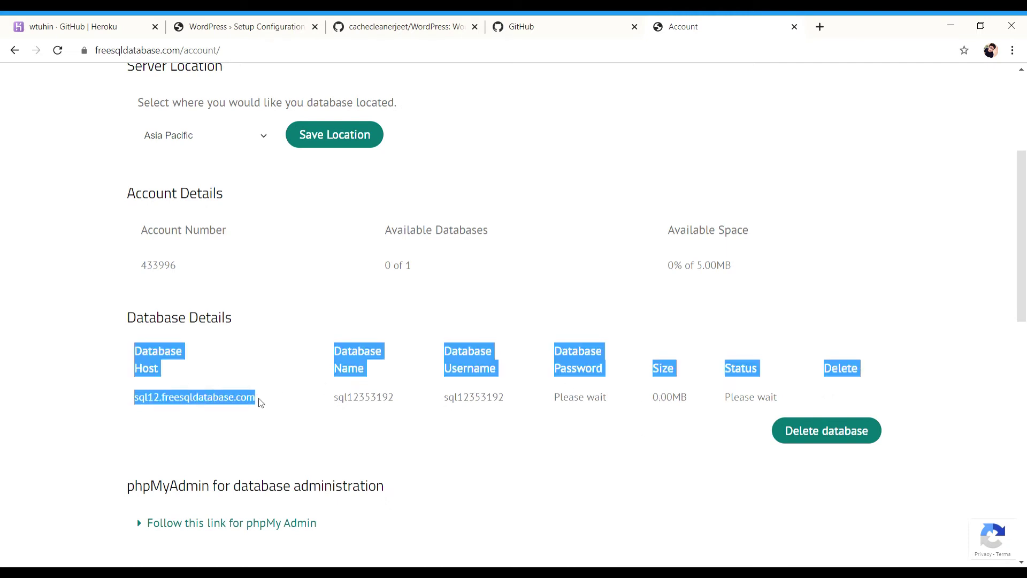
pyautogui.click(574, 402)
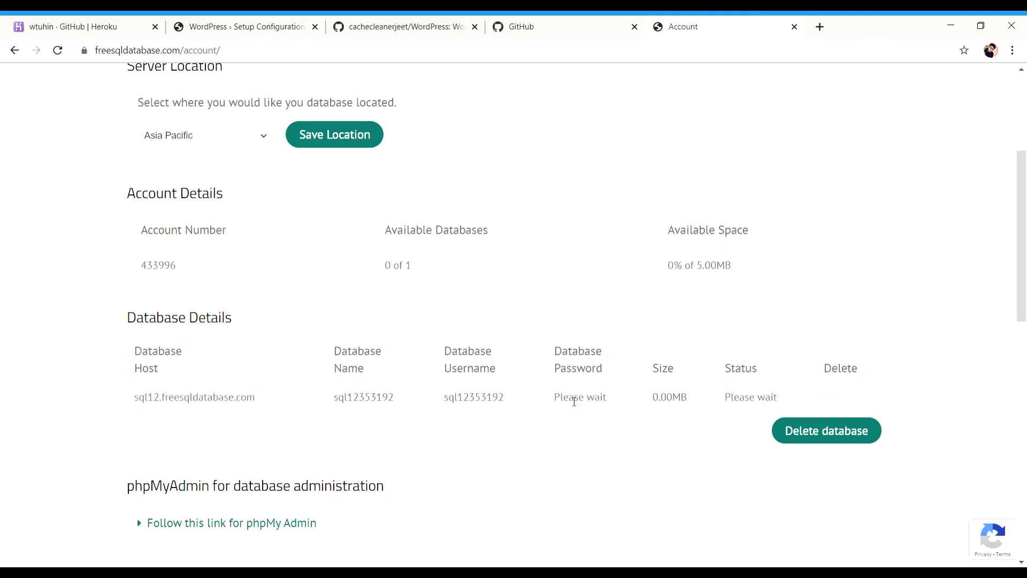
pyautogui.doubleClick(184, 408)
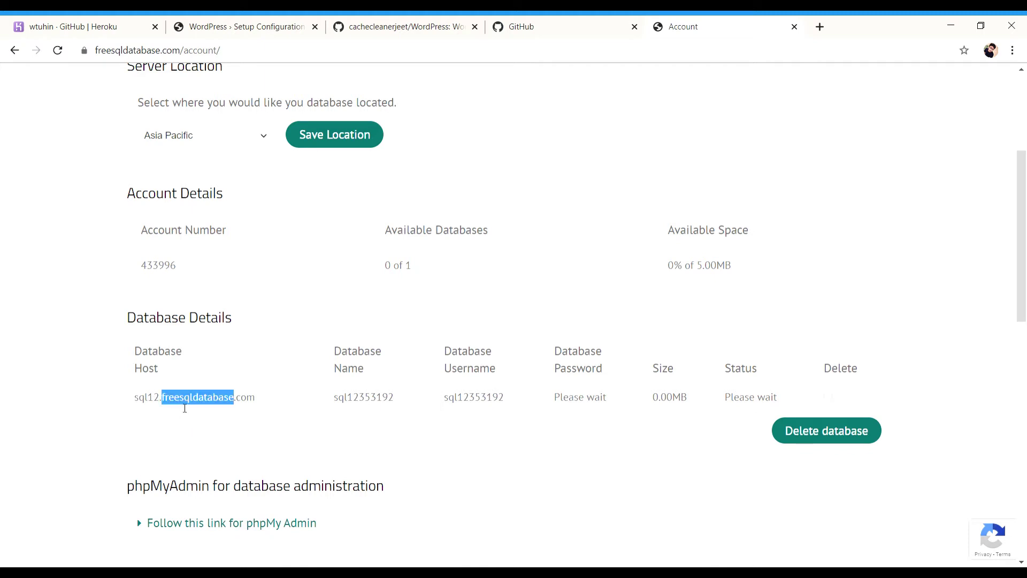
pyautogui.tripleClick(184, 407)
pyautogui.hotkey('ctrl', 'c')
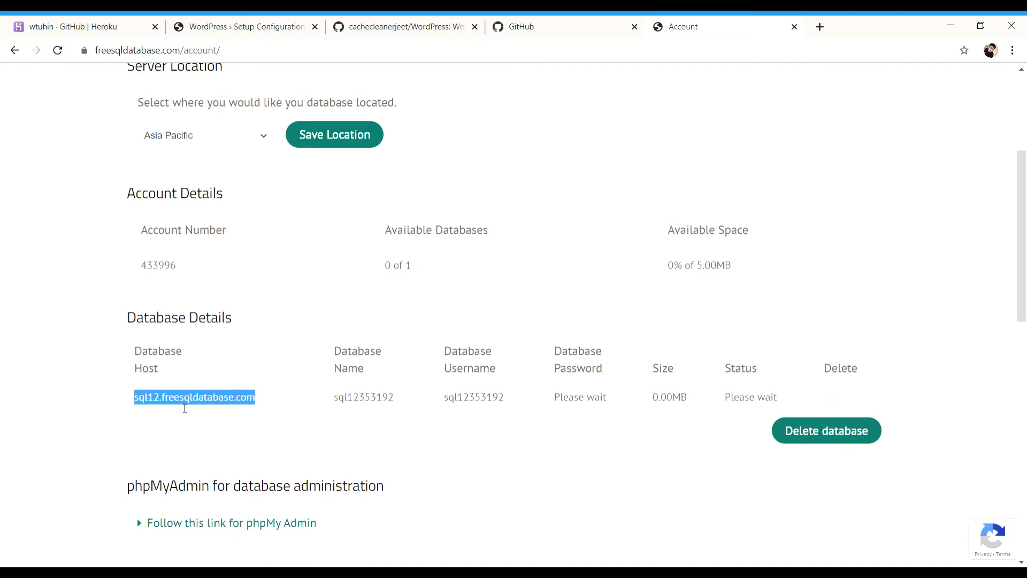
# Step: Replace localhost with sql12.freesqldatabase.com in WordPress's Database Host field
pyautogui.click(114, 20)
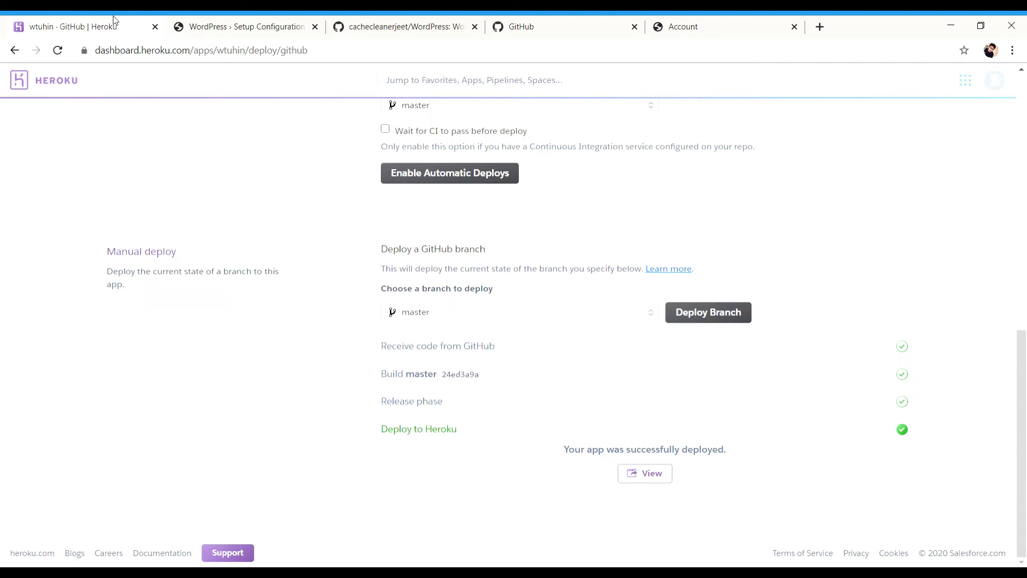
pyautogui.click(273, 21)
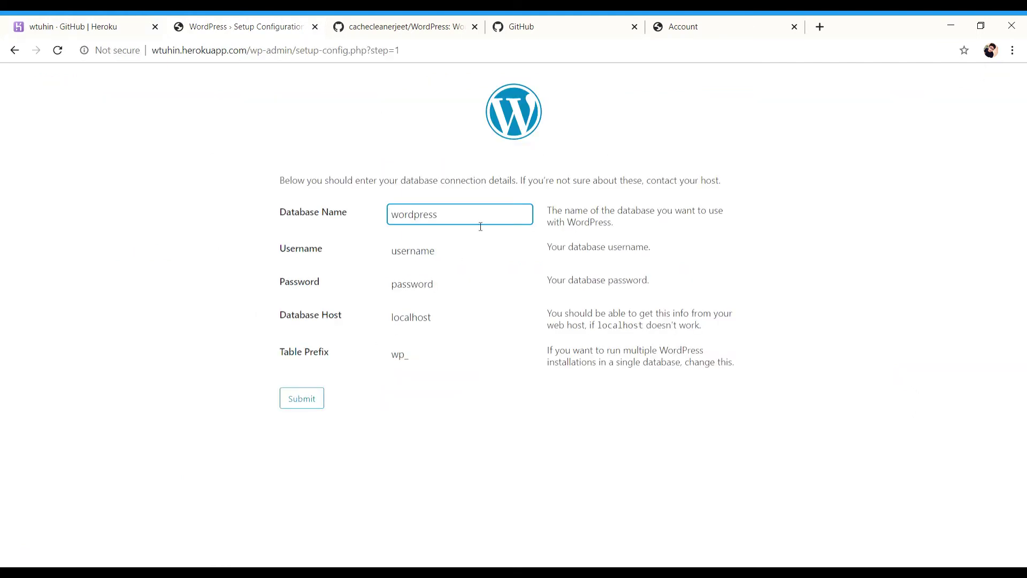
pyautogui.click(453, 252)
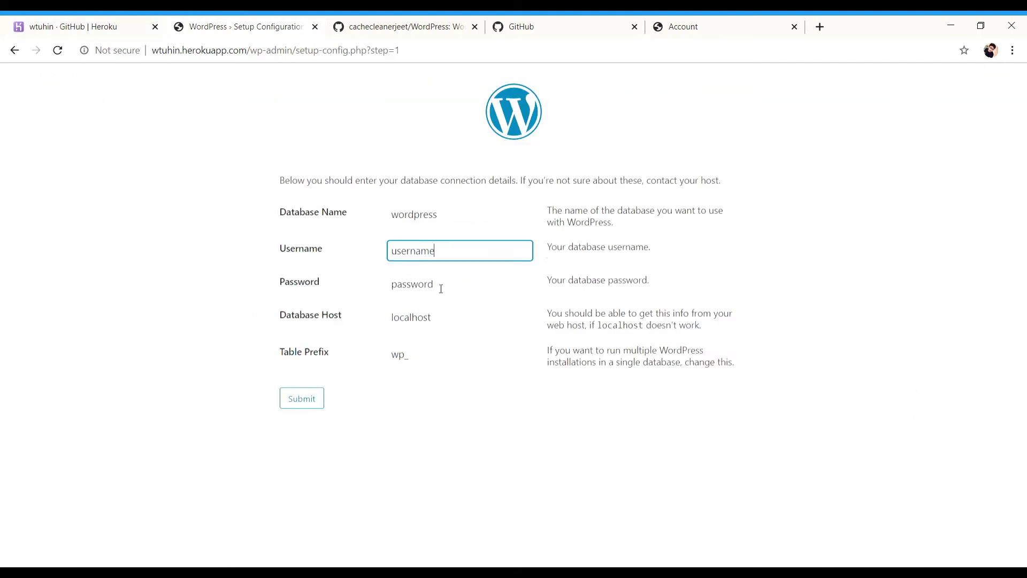
pyautogui.click(462, 324)
pyautogui.hotkey('ctrl', 'a')
pyautogui.hotkey('ctrl', 'v')
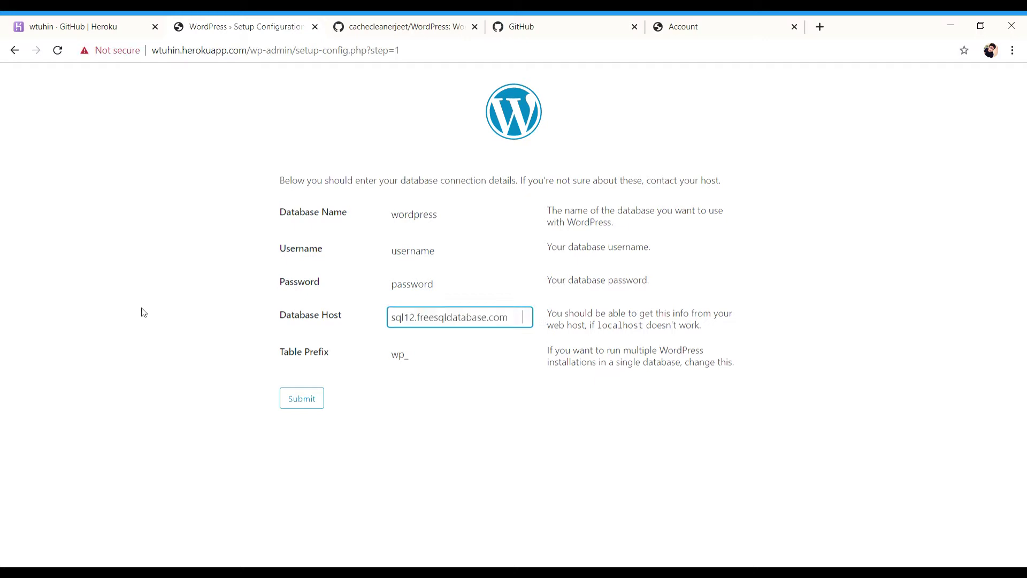
# Step: Clear the default Database Name, Username and Password values
pyautogui.moveTo(475, 213); pyautogui.dragTo(348, 218)
pyautogui.press('BackSpace')
pyautogui.moveTo(503, 253); pyautogui.dragTo(332, 242)
pyautogui.press('BackSpace')
pyautogui.moveTo(469, 291); pyautogui.dragTo(223, 310)
pyautogui.press('BackSpace')
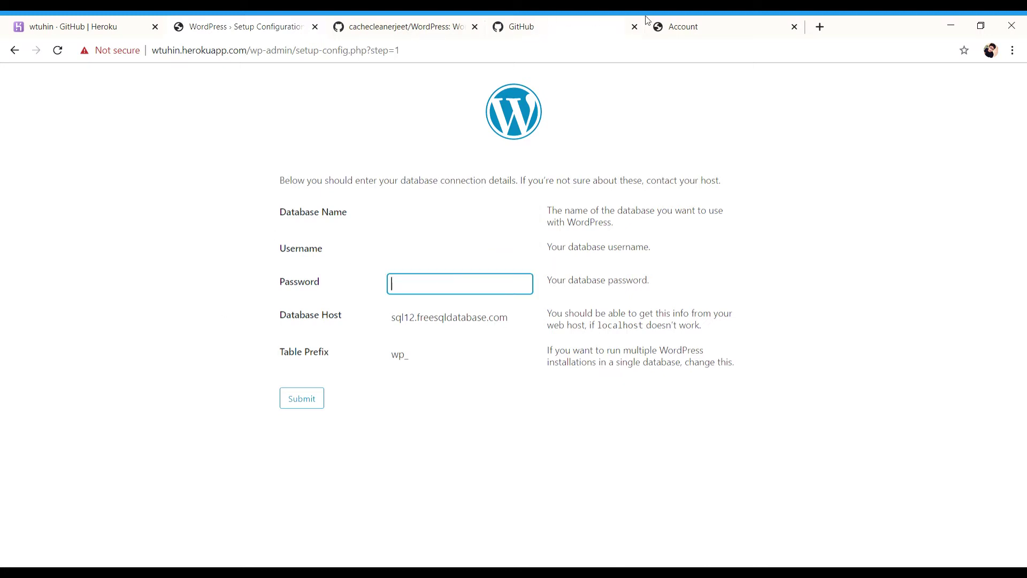
# Step: Copy the new database's name and paste it into both Database Name and Username
pyautogui.click(644, 22)
pyautogui.click(699, 21)
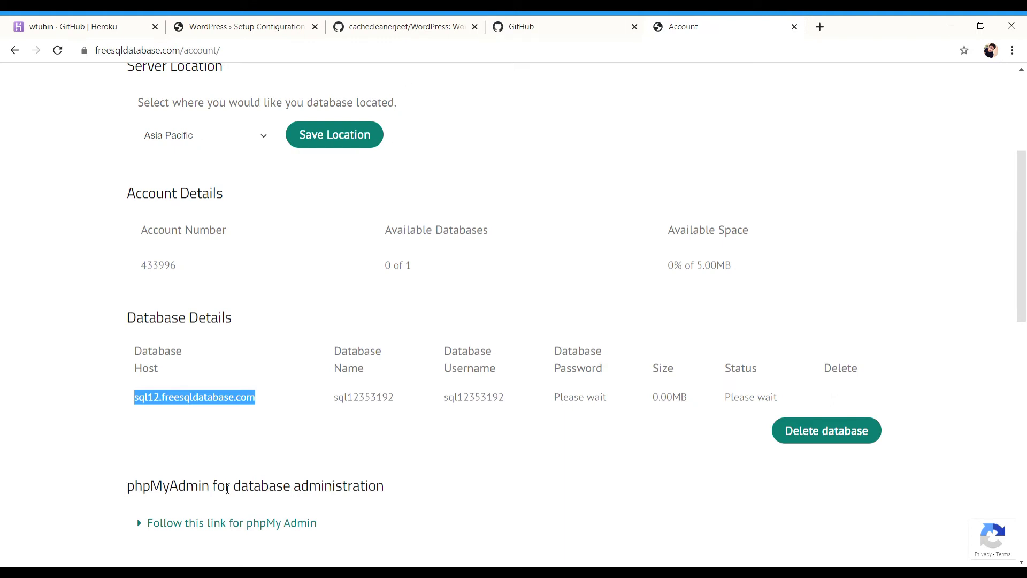
pyautogui.doubleClick(373, 396)
pyautogui.hotkey('ctrl', 'c')
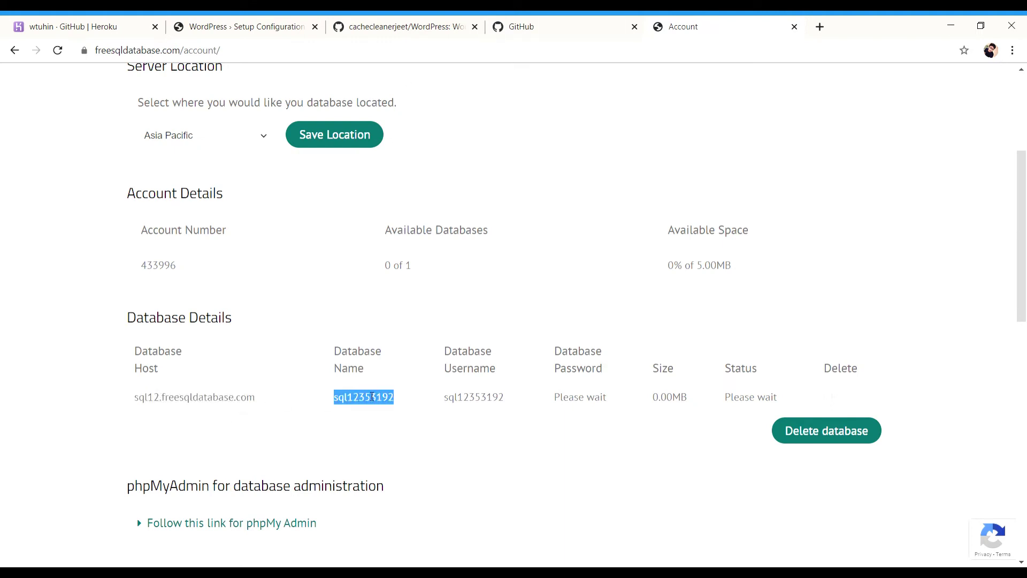
pyautogui.click(62, 19)
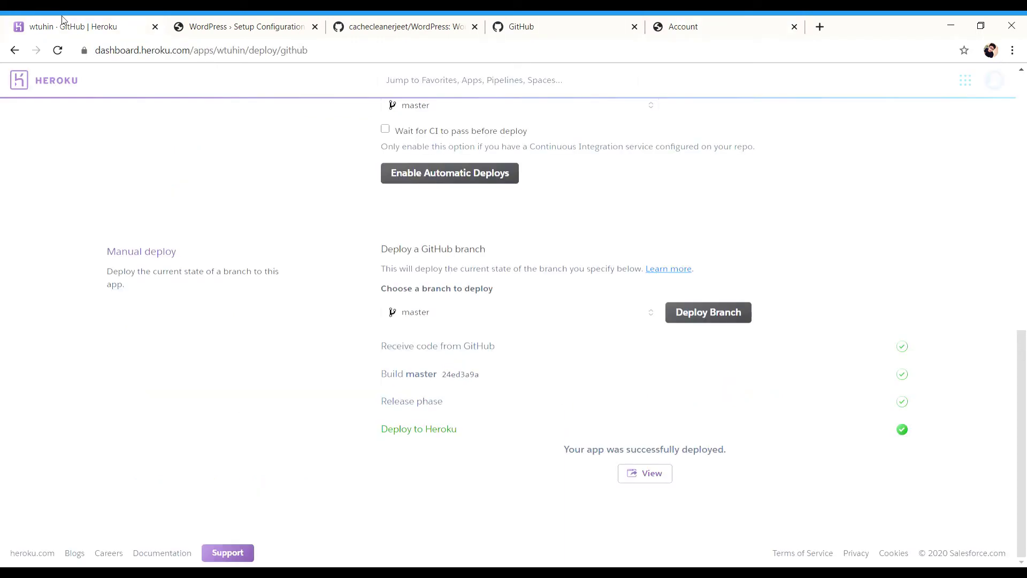
pyautogui.click(227, 20)
pyautogui.click(421, 221)
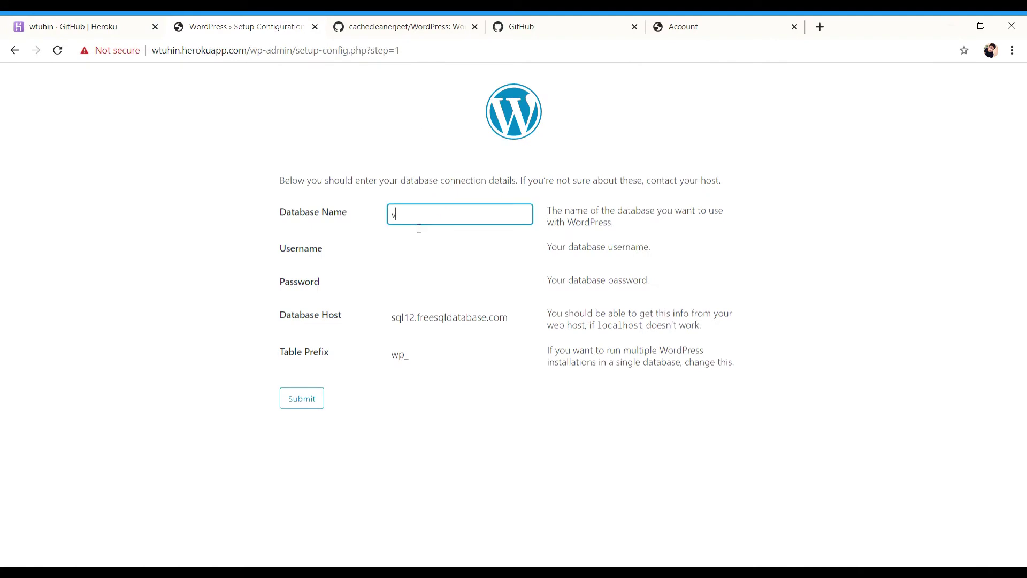
pyautogui.hotkey('ctrl', 'v')
pyautogui.click(427, 249)
pyautogui.hotkey('ctrl', 'v')
pyautogui.click(441, 298)
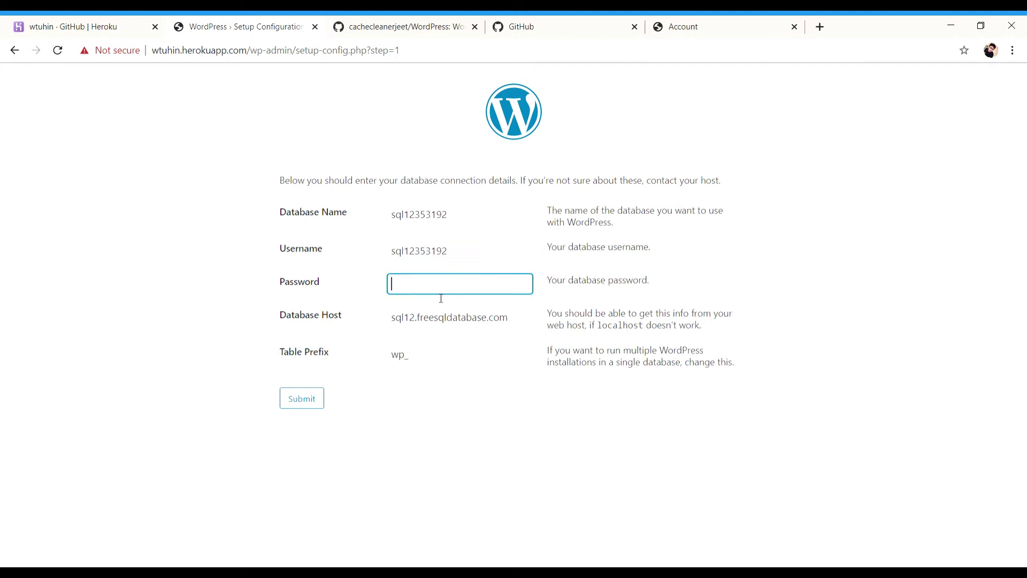
pyautogui.click(737, 24)
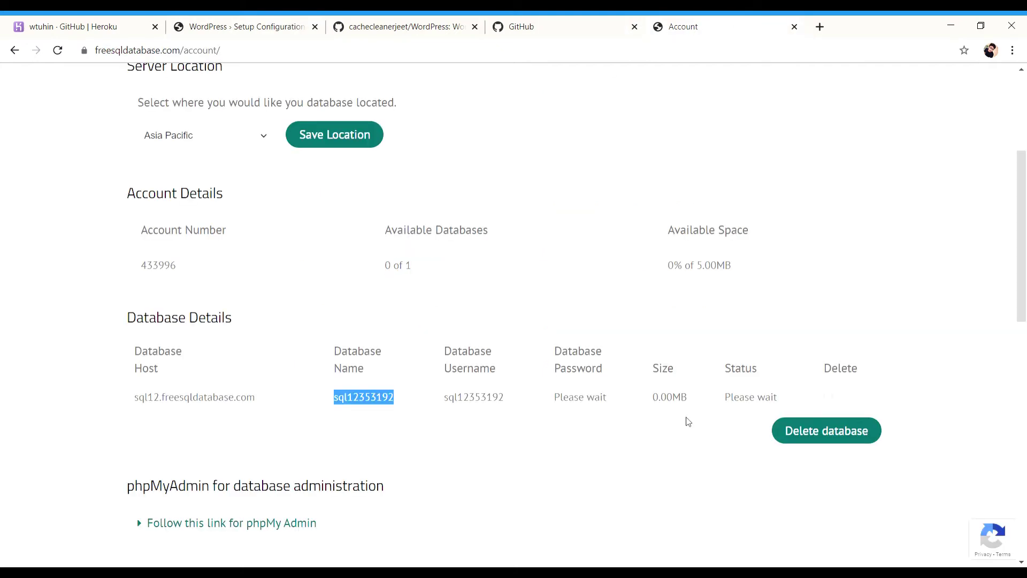
# Step: Refresh the FreeSQLDatabase account page until the database shows Live, then return to WordPress
pyautogui.press('F5')
pyautogui.scroll(-1, 386, 425)
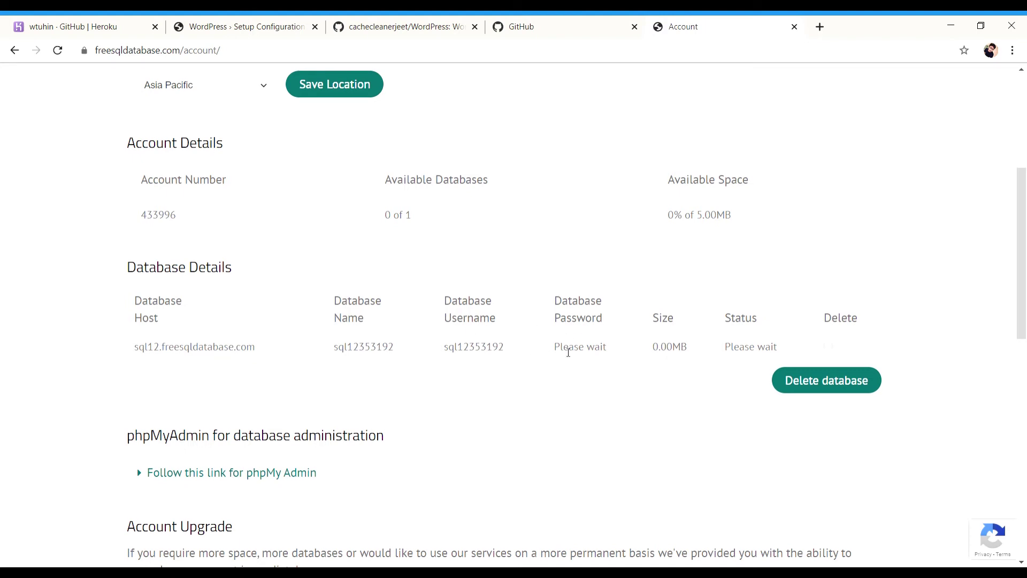
pyautogui.moveTo(555, 347); pyautogui.dragTo(612, 348)
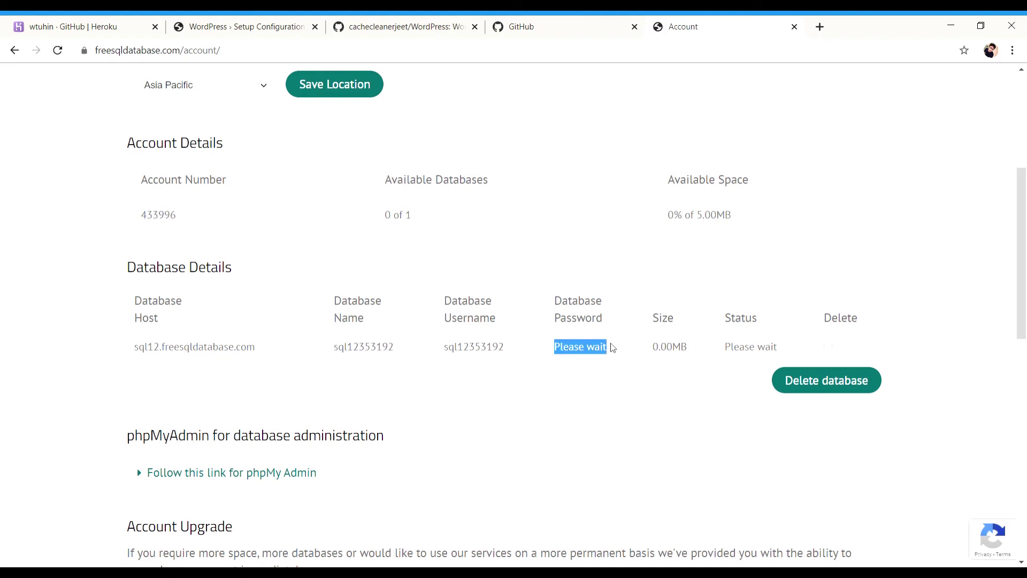
pyautogui.click(560, 430)
pyautogui.press('F5')
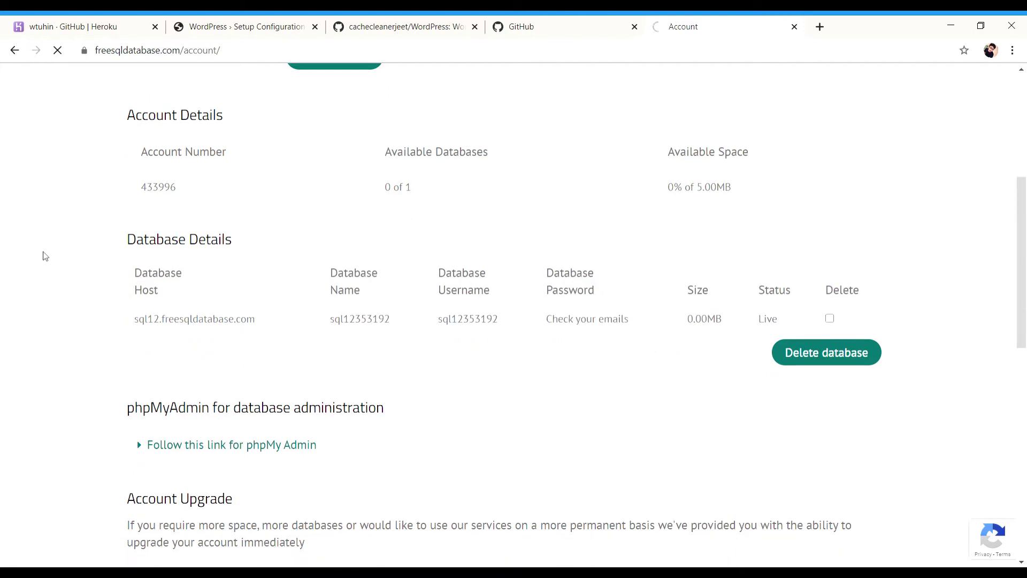
pyautogui.scroll(-3, 45, 255)
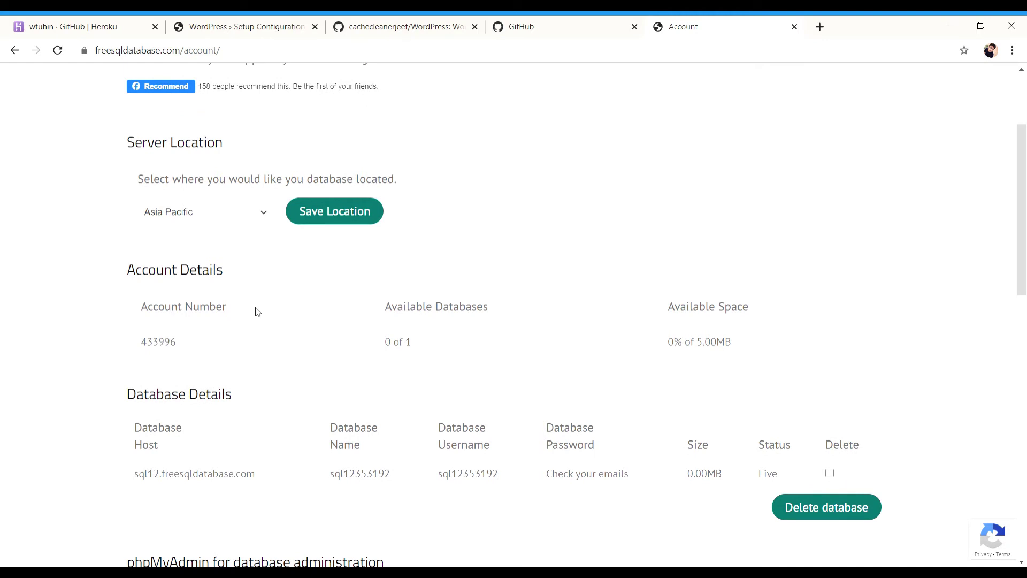
pyautogui.click(170, 20)
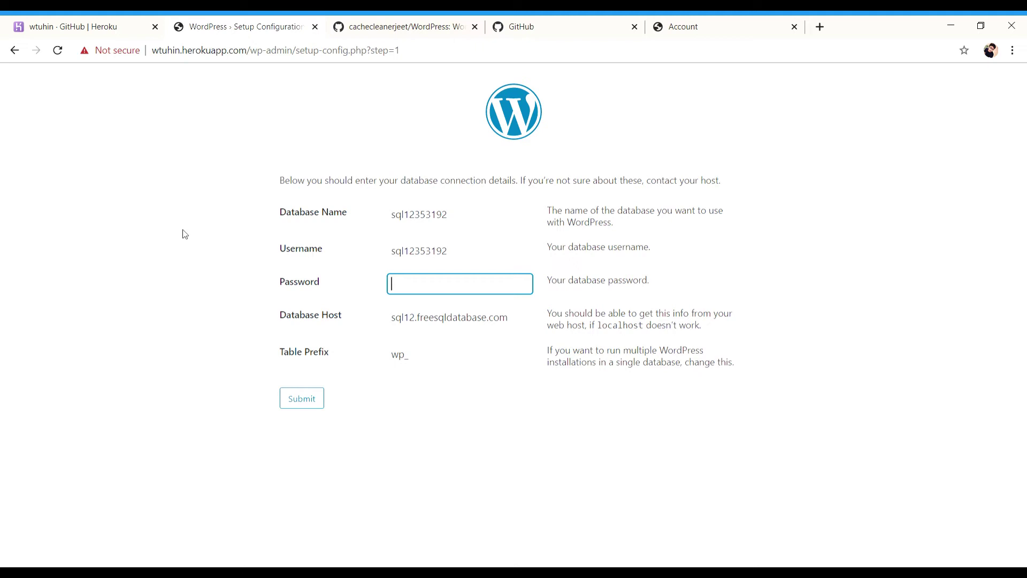
# Step: Enter the database password, submit the connection details, and start the WordPress installation
pyautogui.click(319, 405)
pyautogui.click(319, 405)
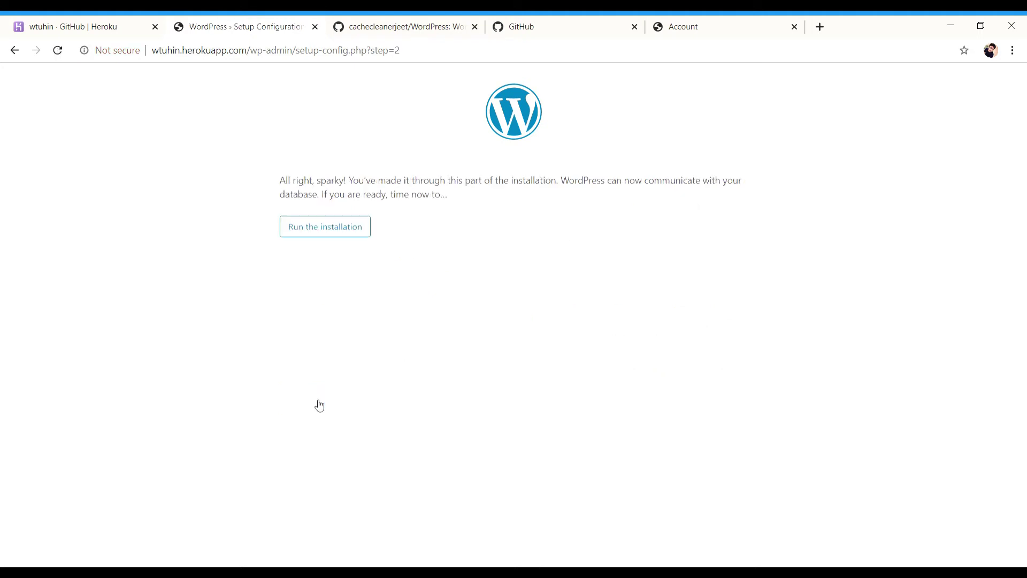
pyautogui.click(355, 240)
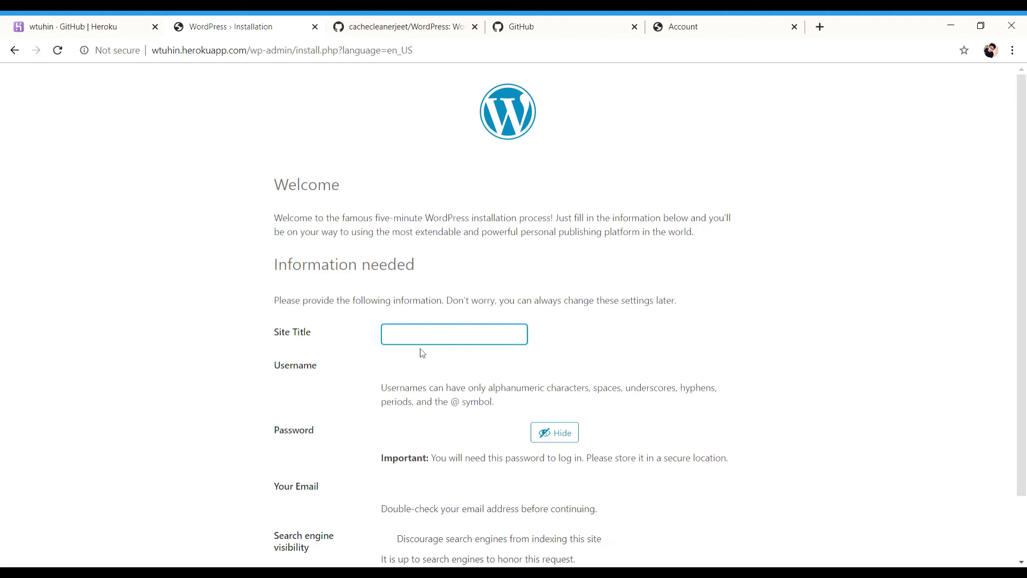
# Step: Fill in the site title, admin username, a confirmed weak password and the admin e-mail
pyautogui.write('tuhin')
pyautogui.click(428, 366)
pyautogui.write('tuhin')
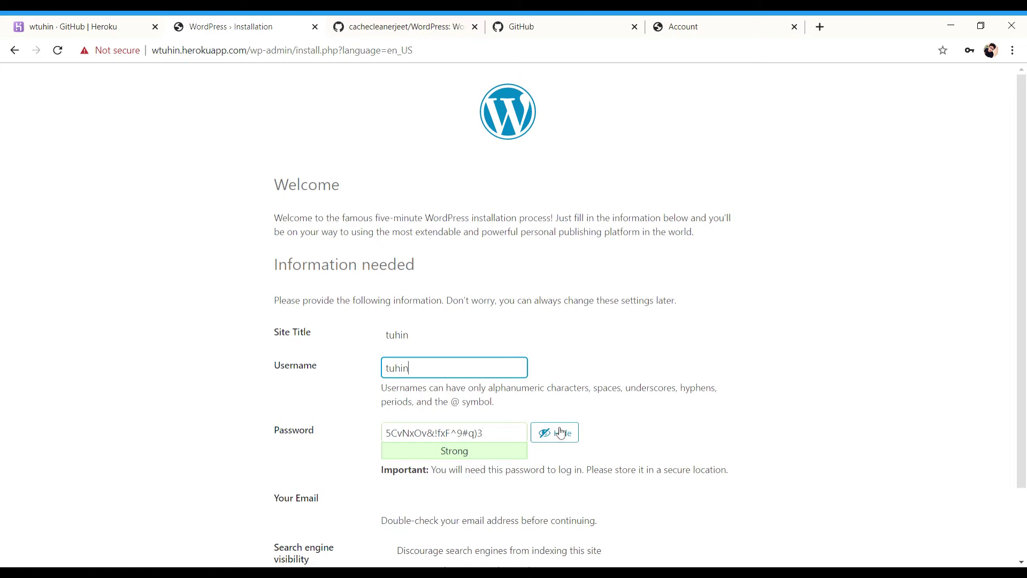
pyautogui.press('Tab')
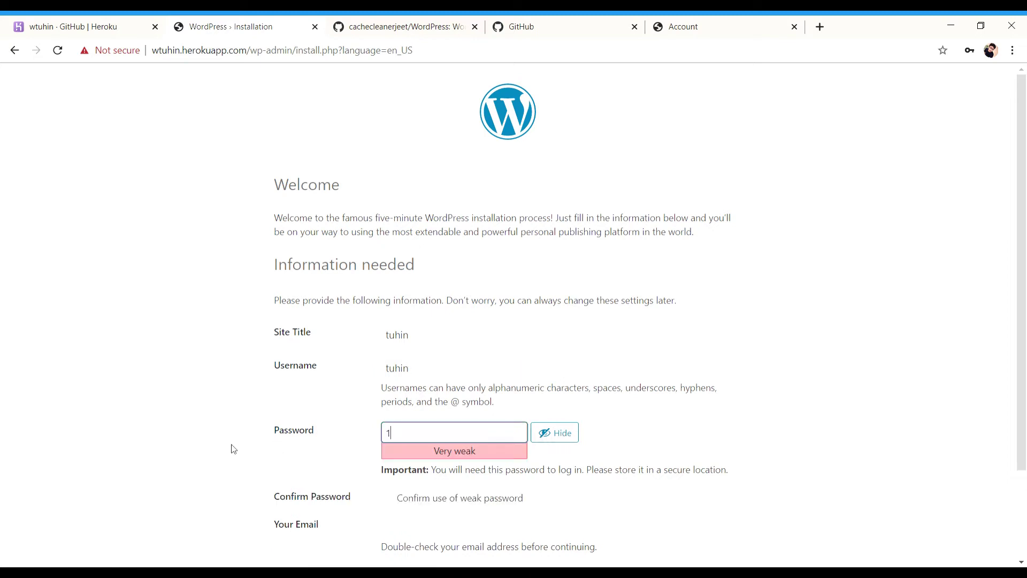
pyautogui.scroll(-2, 231, 449)
pyautogui.click(450, 416)
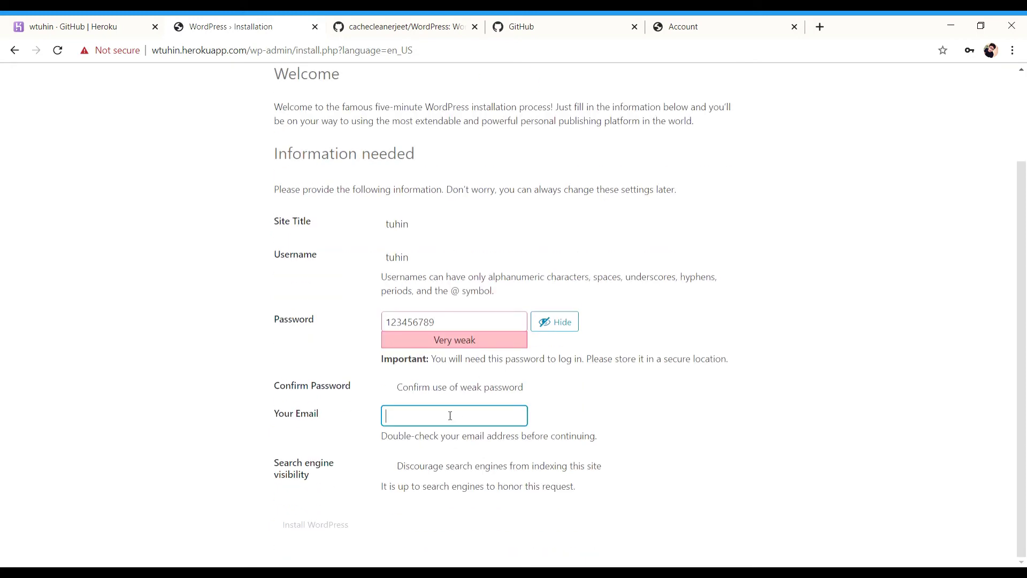
pyautogui.click(390, 388)
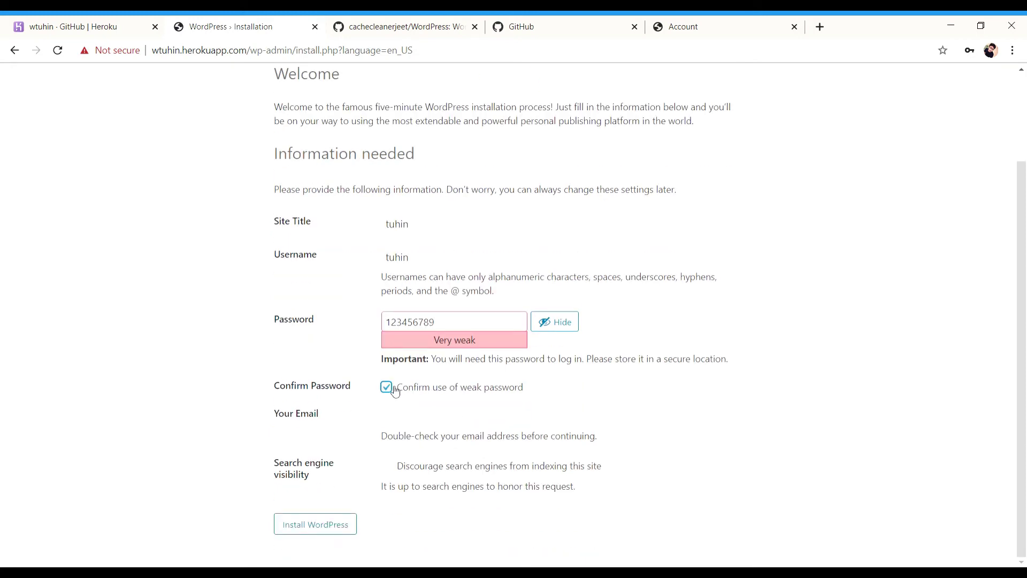
pyautogui.click(431, 419)
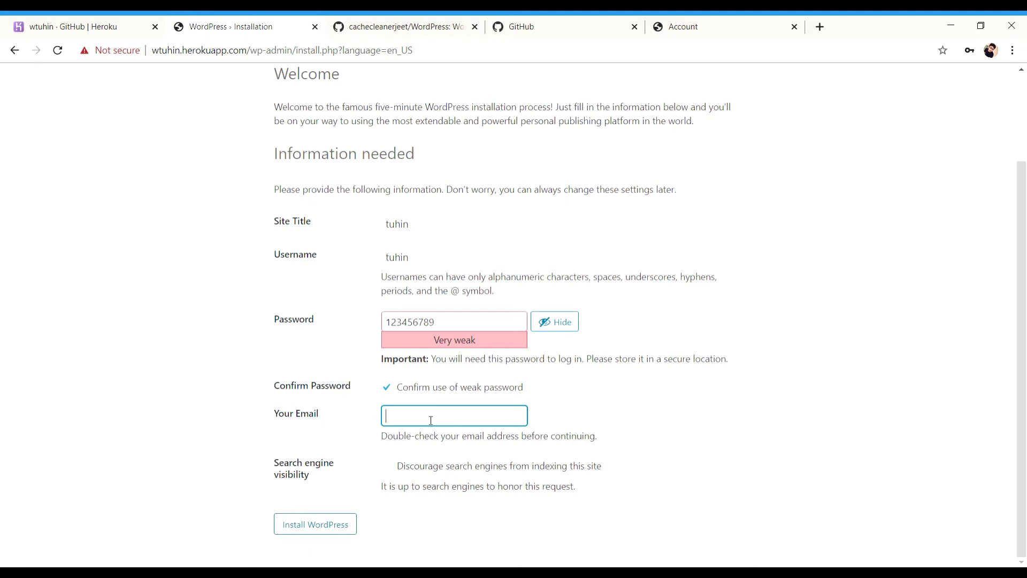
# Step: Submit the WordPress installation, inspect the Application error, then return to the Heroku deploy page
pyautogui.click(334, 523)
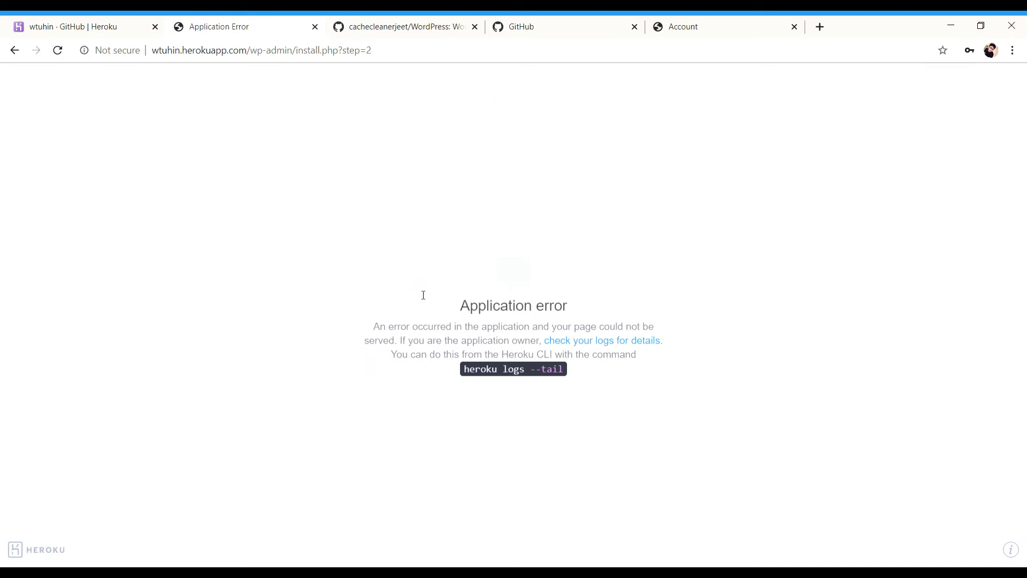
pyautogui.moveTo(454, 323); pyautogui.dragTo(591, 328)
pyautogui.click(506, 299)
pyautogui.tripleClick(505, 300)
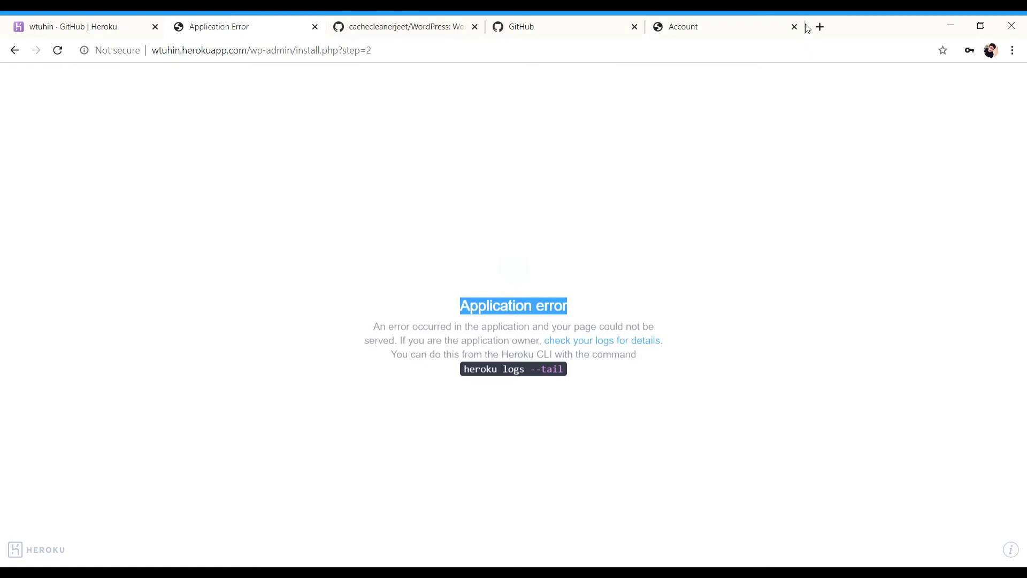
pyautogui.click(821, 27)
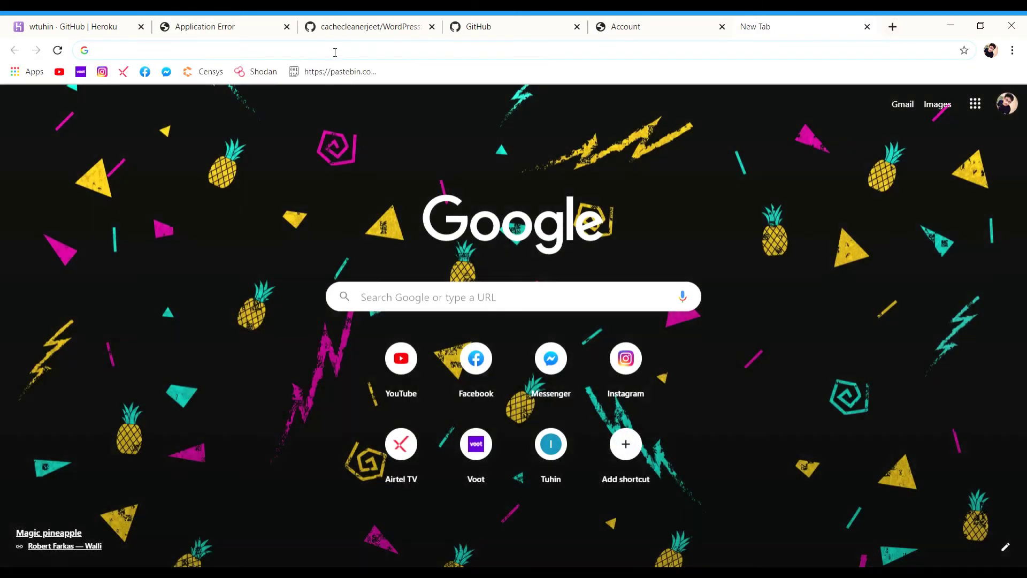
pyautogui.click(33, 16)
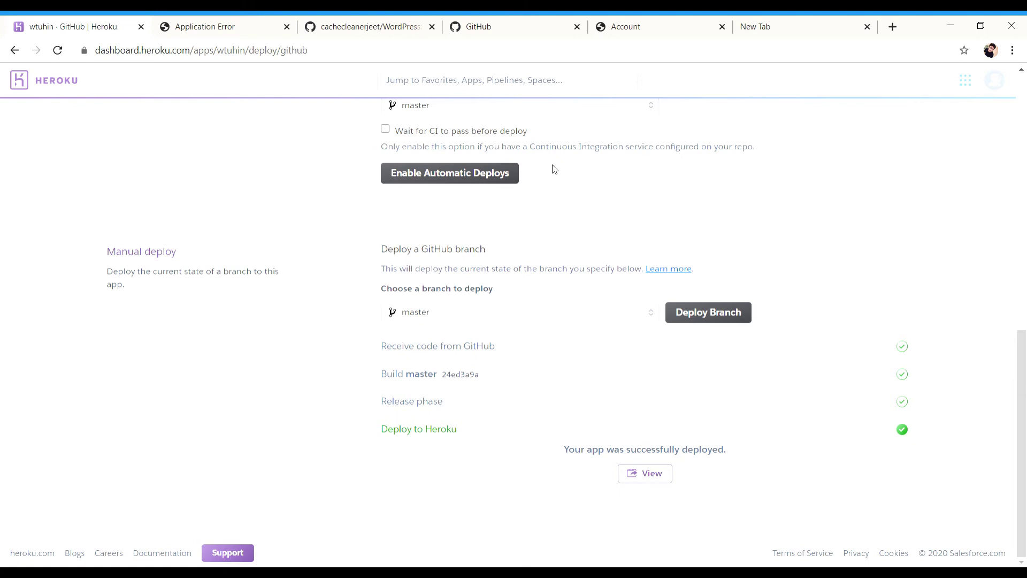
# Step: Launch the deployed app from the Deploy page to load the WordPress 'My Site' front page
pyautogui.scroll(15, 554, 168)
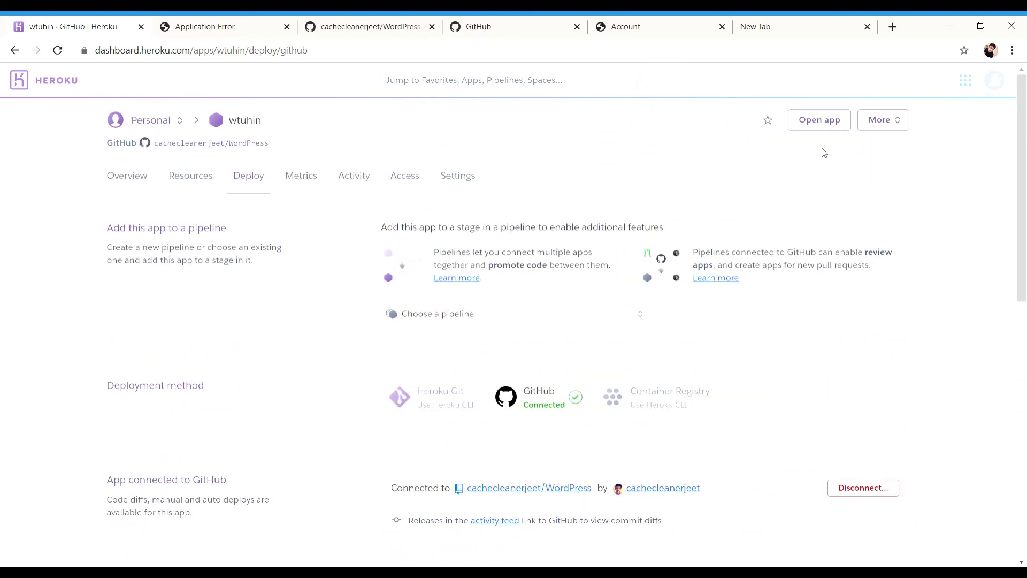
pyautogui.click(817, 119)
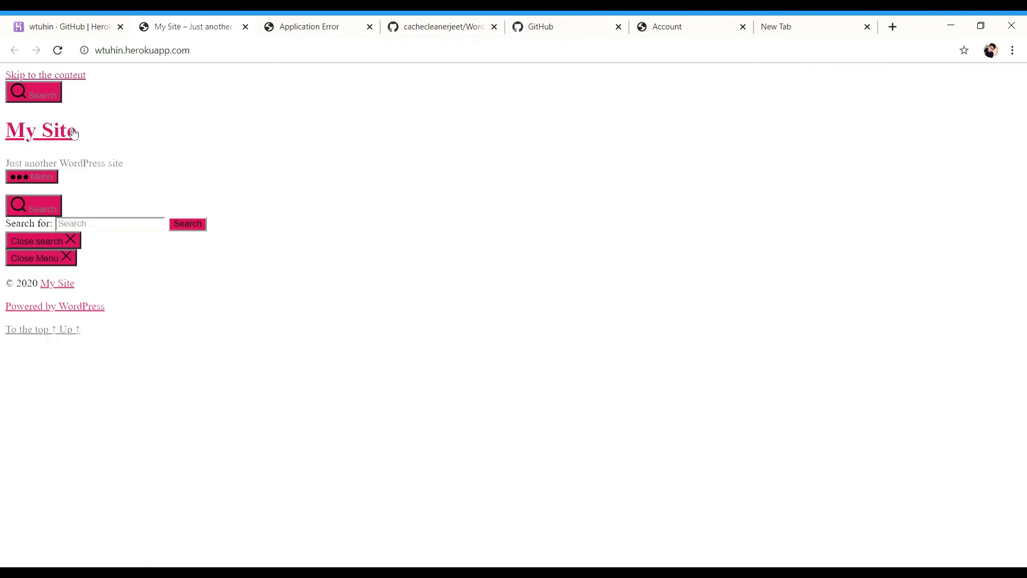
pyautogui.click(46, 262)
pyautogui.click(224, 57)
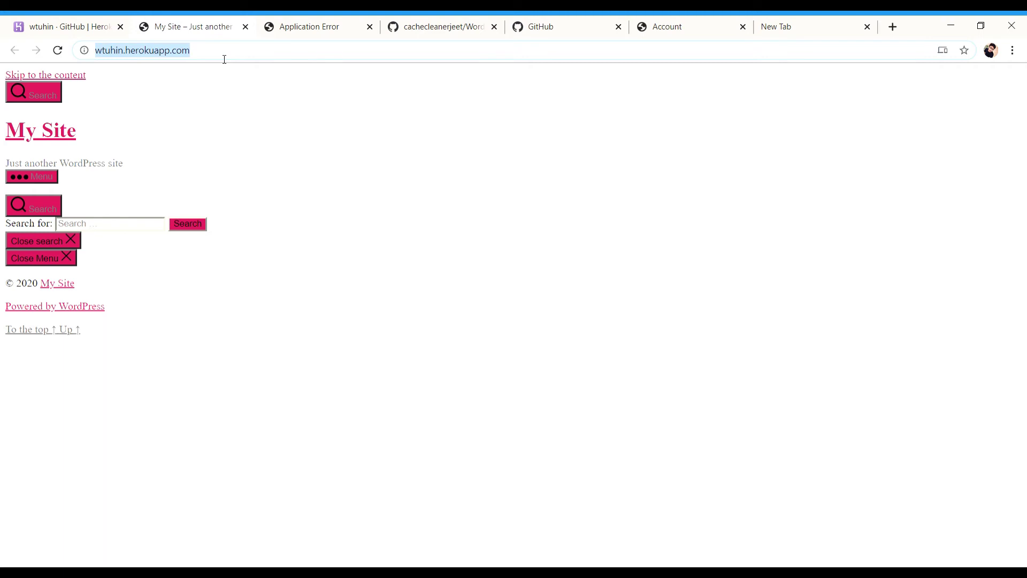
# Step: Go to the site's /wp-admin address, correcting the mistyped 'wp=admin' to 'wp-admin'
pyautogui.press('End')
pyautogui.write('wp=admin')
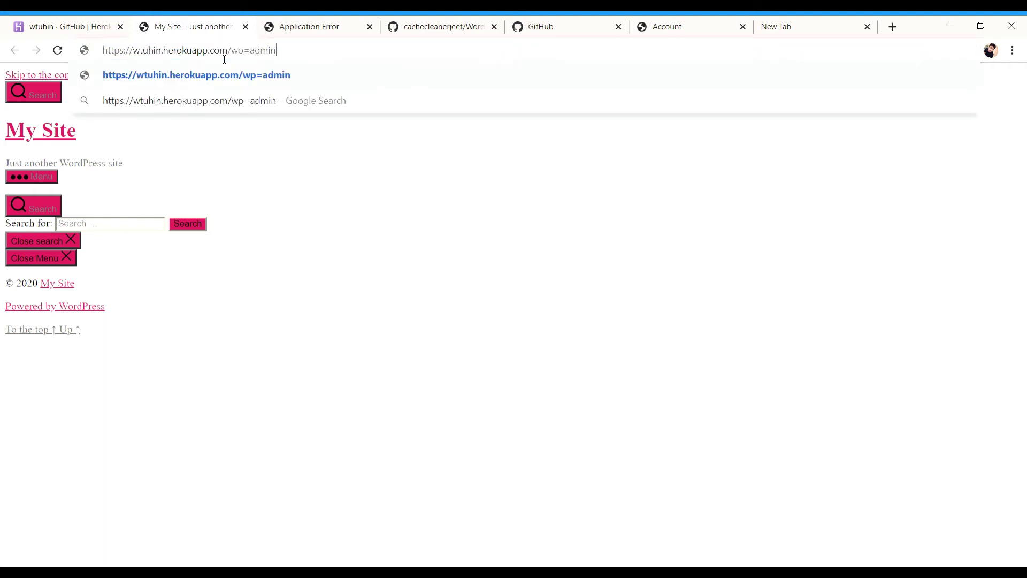
pyautogui.press('Return')
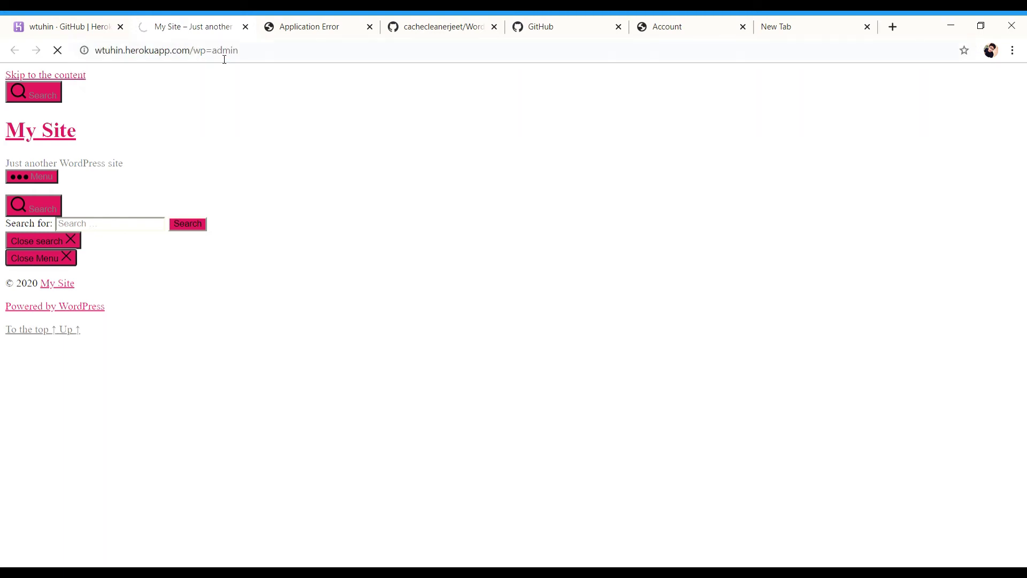
pyautogui.click(217, 54)
pyautogui.press('End')
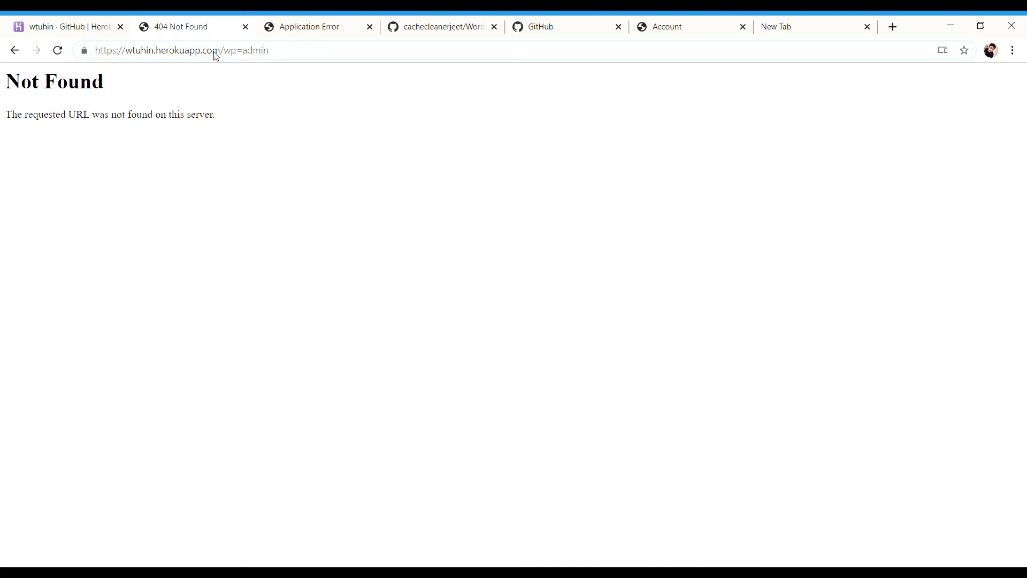
pyautogui.press('BackSpace')
pyautogui.write('-')
pyautogui.press('Return')
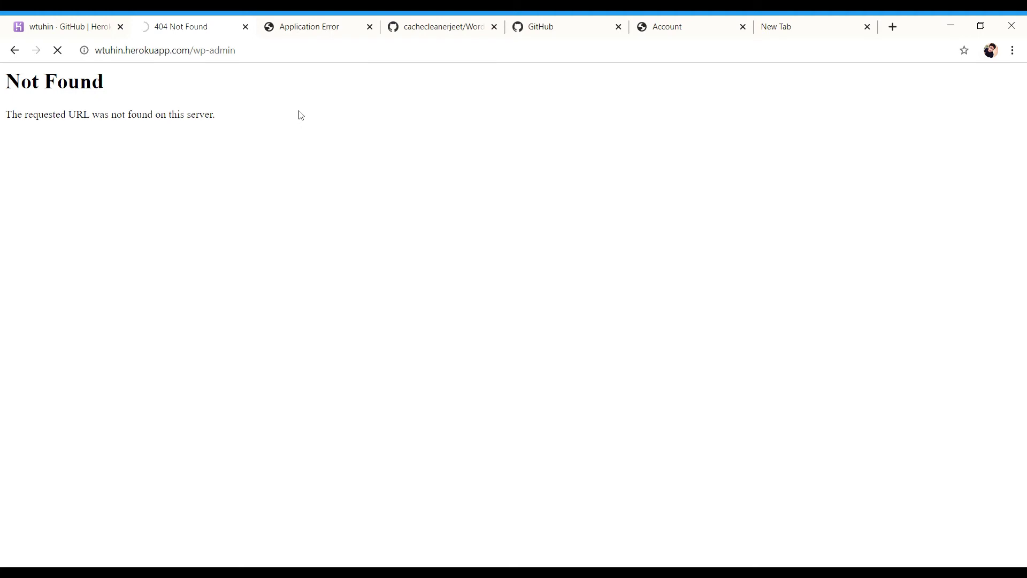
# Step: Log in with the chosen admin username and password, getting an Unknown username error
pyautogui.click(316, 17)
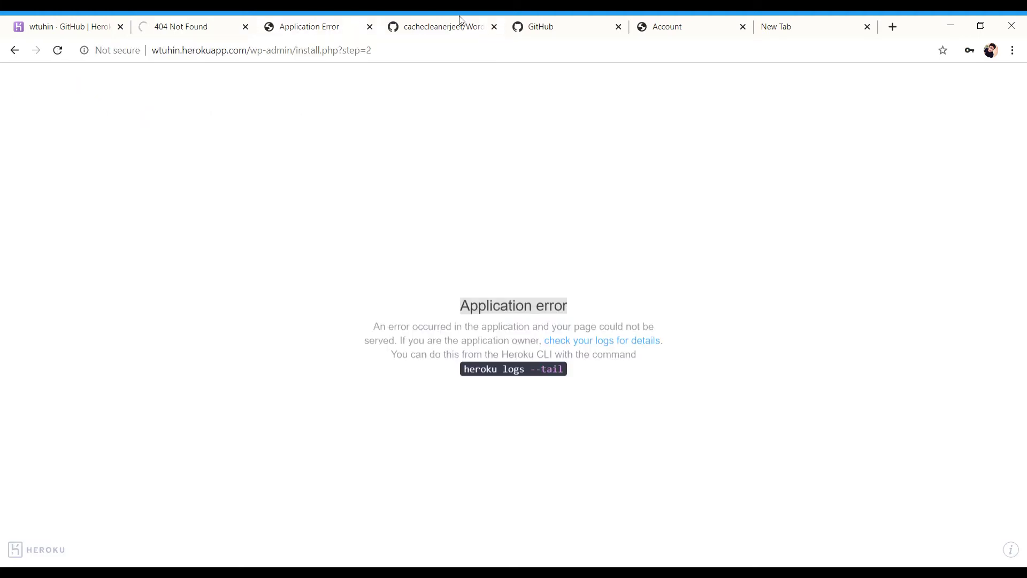
pyautogui.click(460, 17)
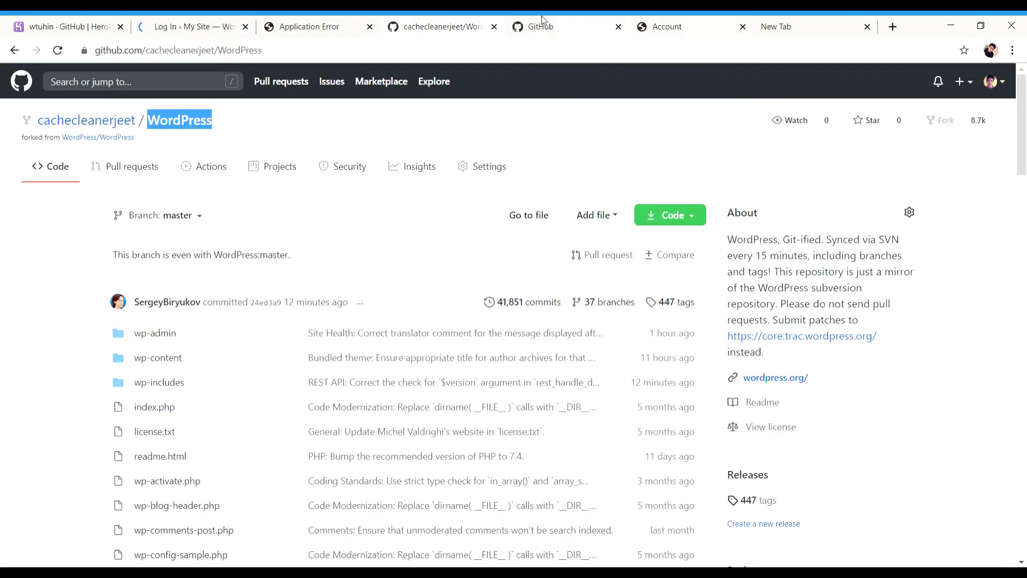
pyautogui.click(181, 22)
pyautogui.write('tuhin')
pyautogui.click(477, 330)
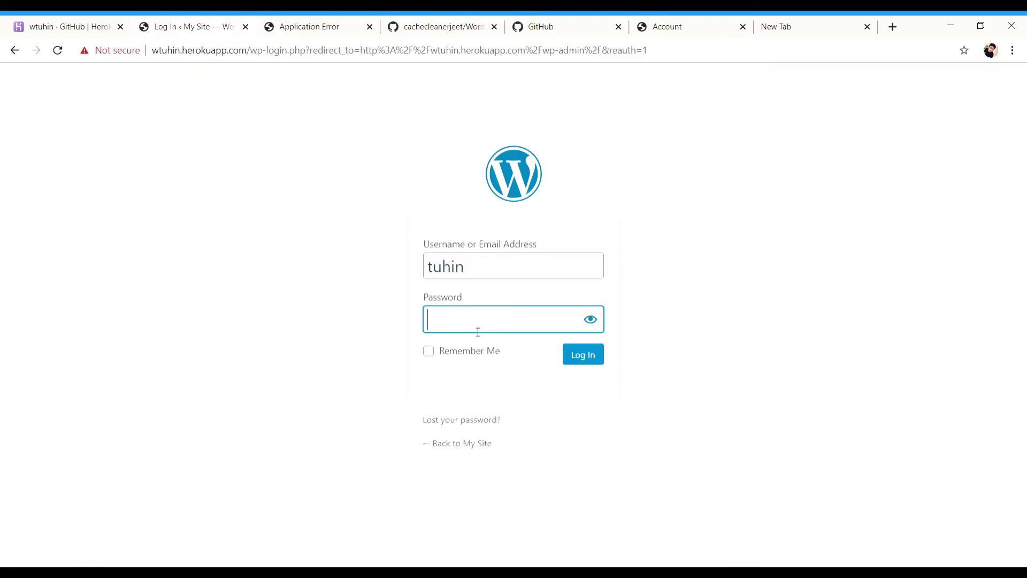
pyautogui.write('*********')
pyautogui.press('Return')
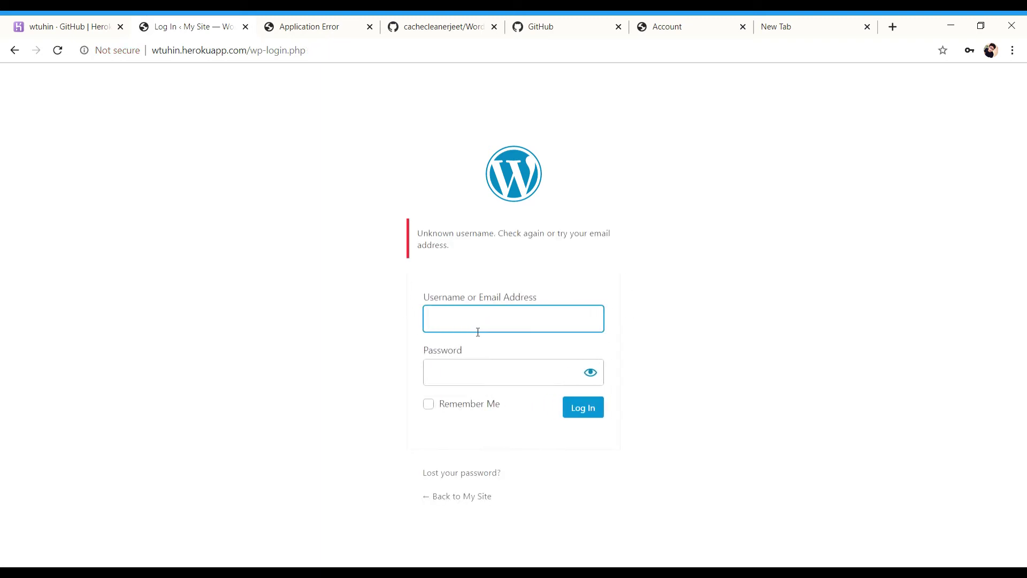
pyautogui.moveTo(417, 233); pyautogui.dragTo(480, 250)
# Step: Check the WPBeginner guide on adding users and dismiss its newsletter popup
pyautogui.click(479, 245)
pyautogui.tripleClick(455, 243)
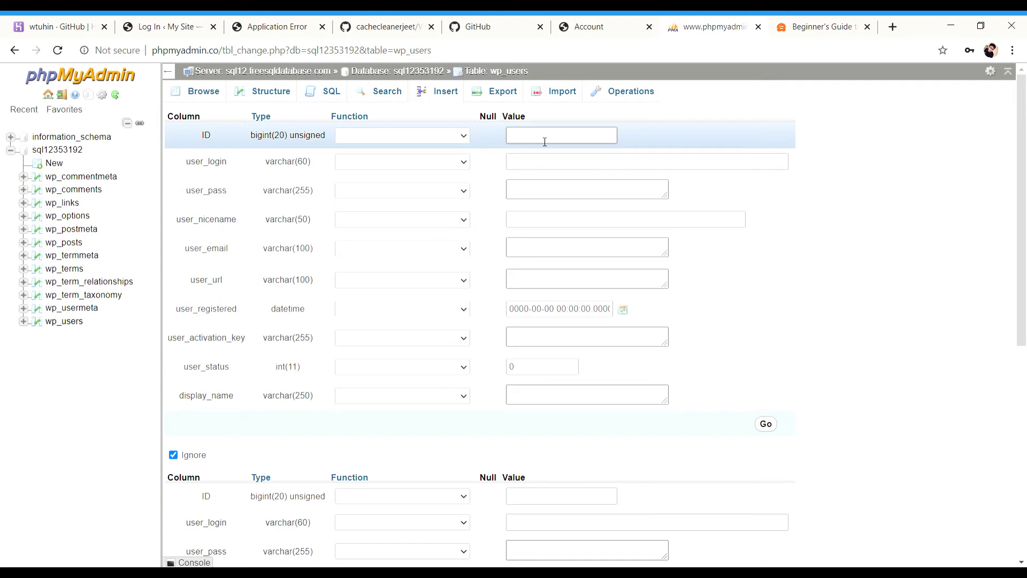
pyautogui.click(811, 24)
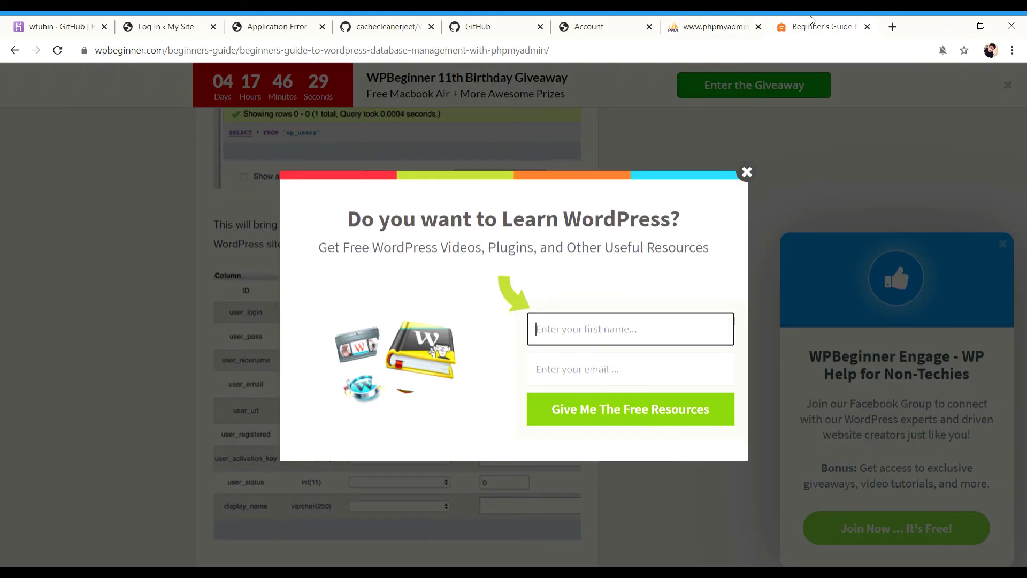
pyautogui.click(747, 172)
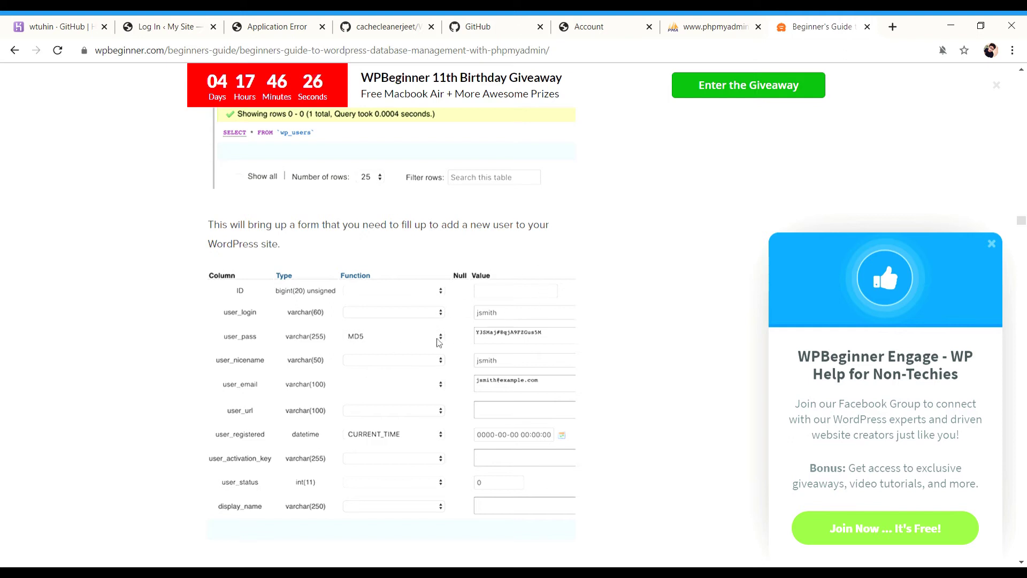
pyautogui.click(690, 26)
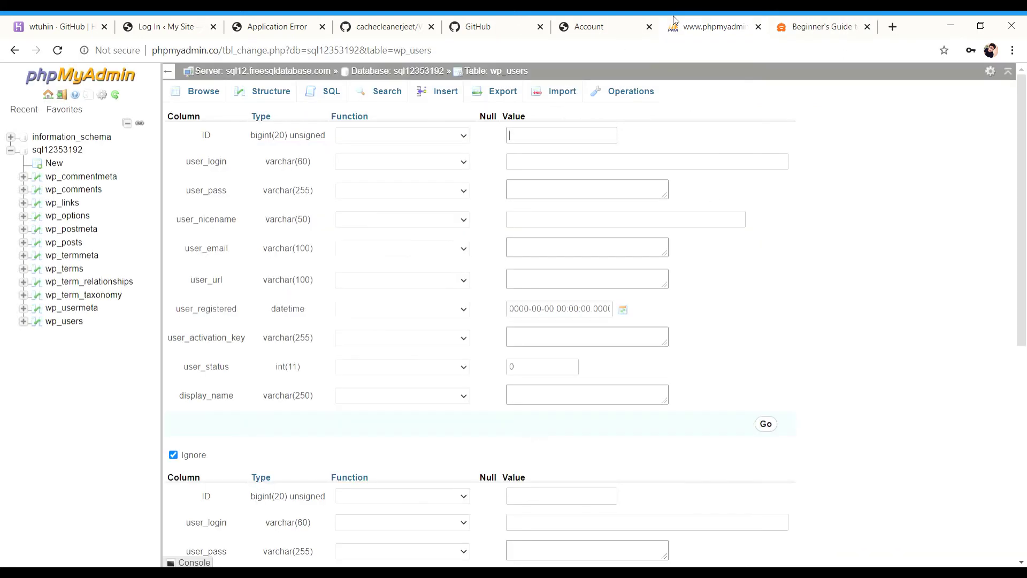
# Step: Set MD5 as the user_login function in the wp_users insert form, checking the guide's example
pyautogui.click(384, 163)
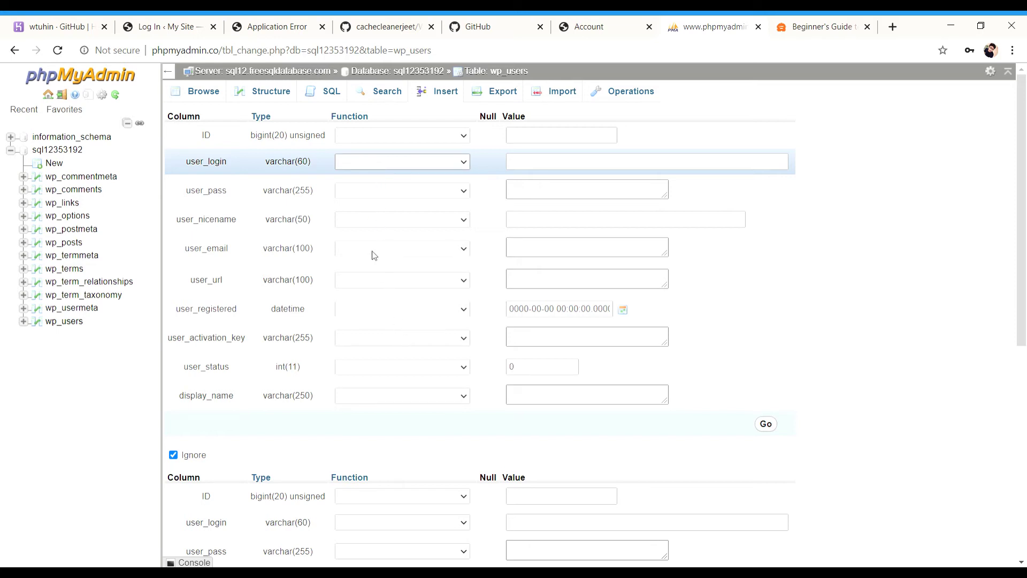
pyautogui.press('m')
pyautogui.click(553, 165)
pyautogui.press('Tab')
pyautogui.click(824, 28)
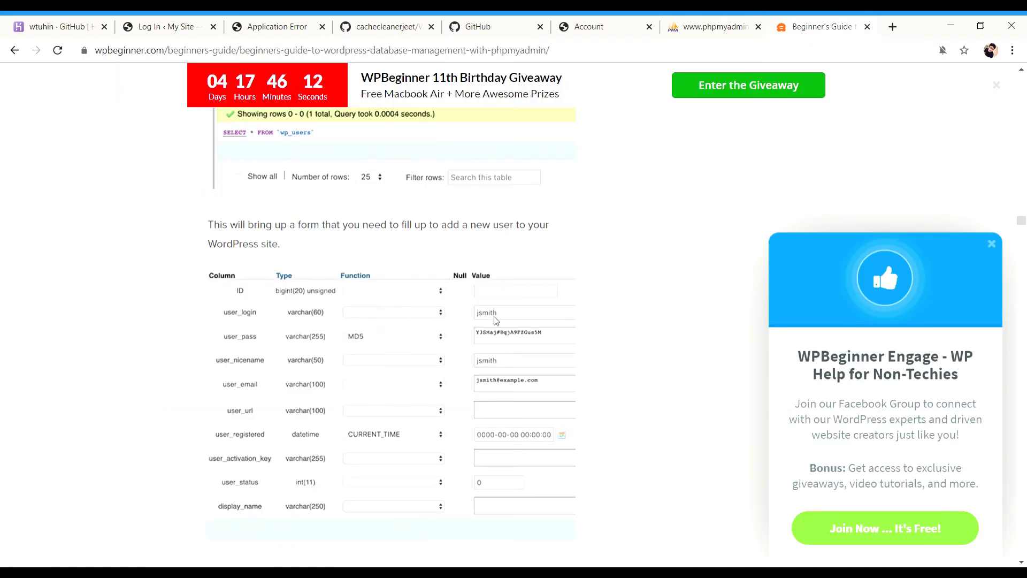
pyautogui.click(712, 26)
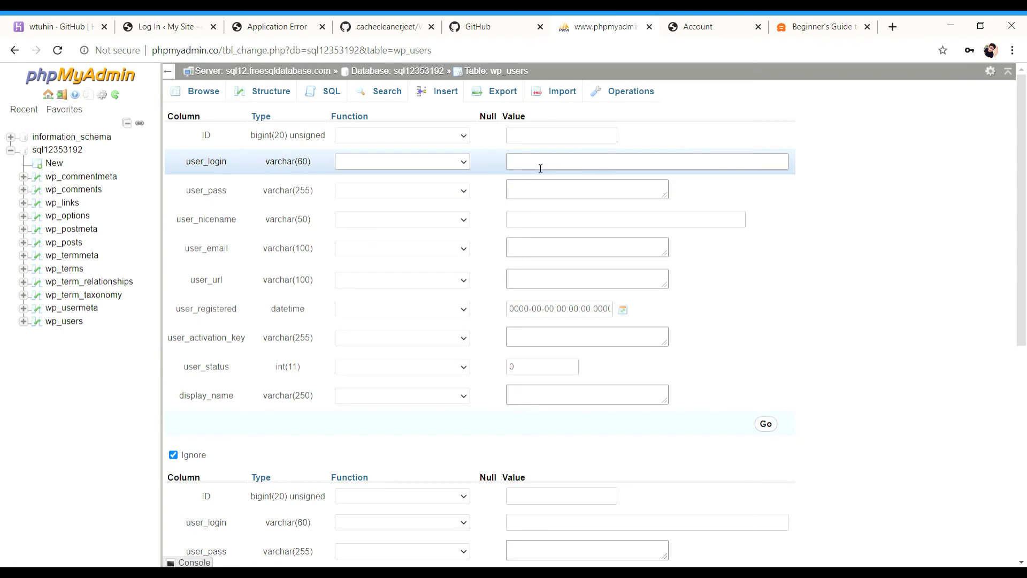
# Step: Enter the user_login value and an MD5-hashed user_pass
pyautogui.click(546, 165)
pyautogui.write('tuhin')
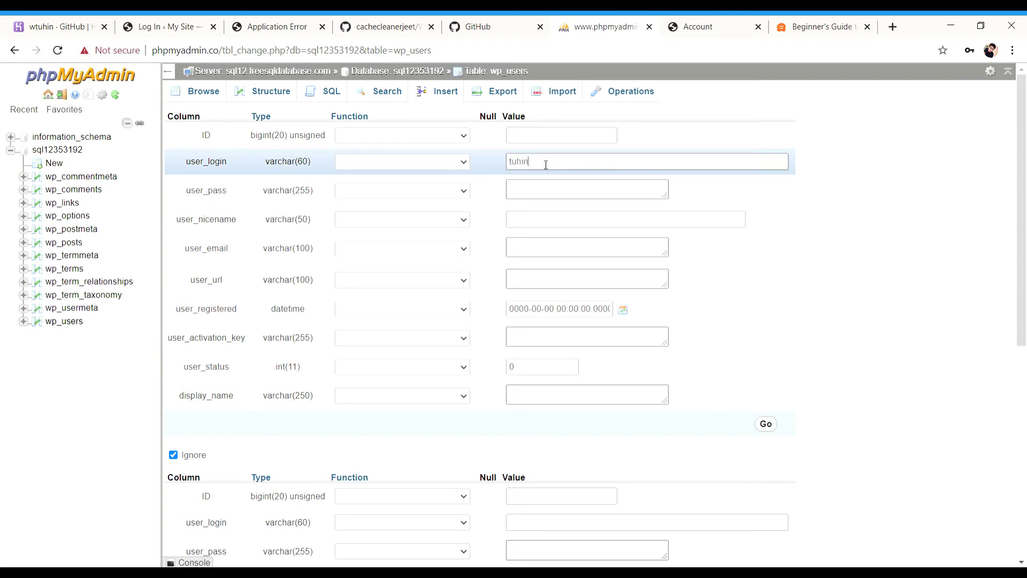
pyautogui.click(390, 191)
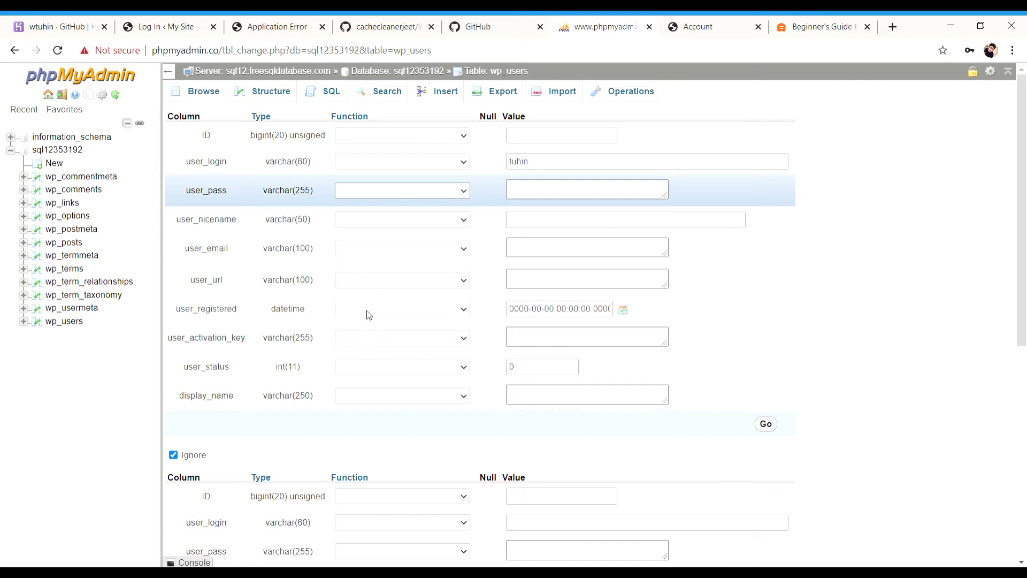
pyautogui.press('m')
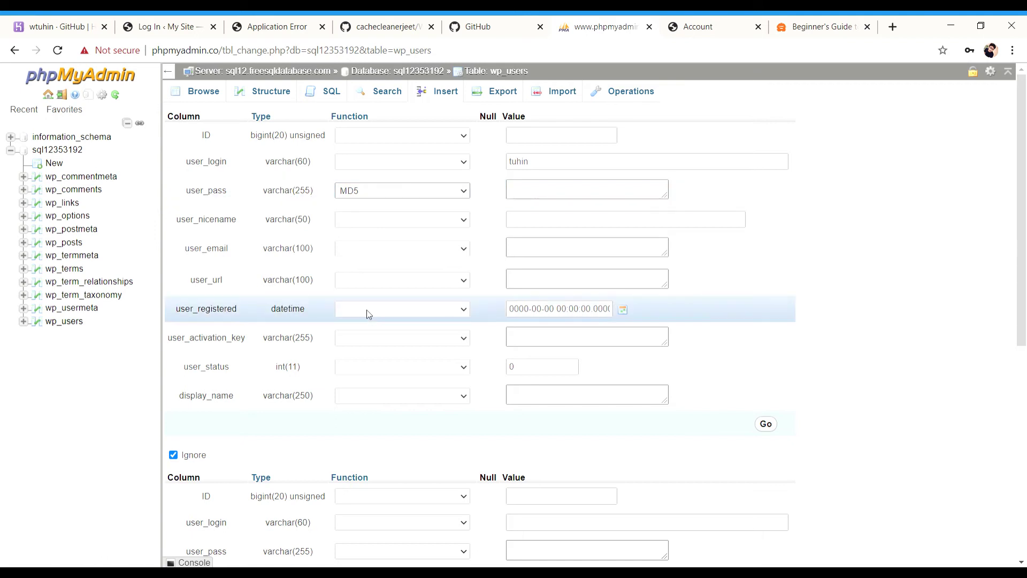
pyautogui.click(557, 198)
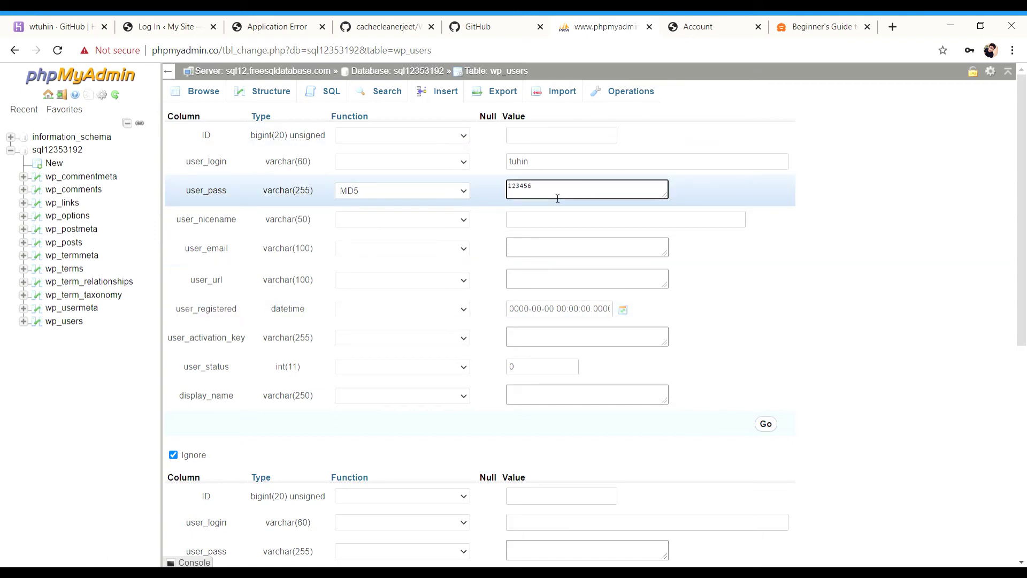
# Step: Fill in user_nicename and begin entering user_email
pyautogui.click(433, 221)
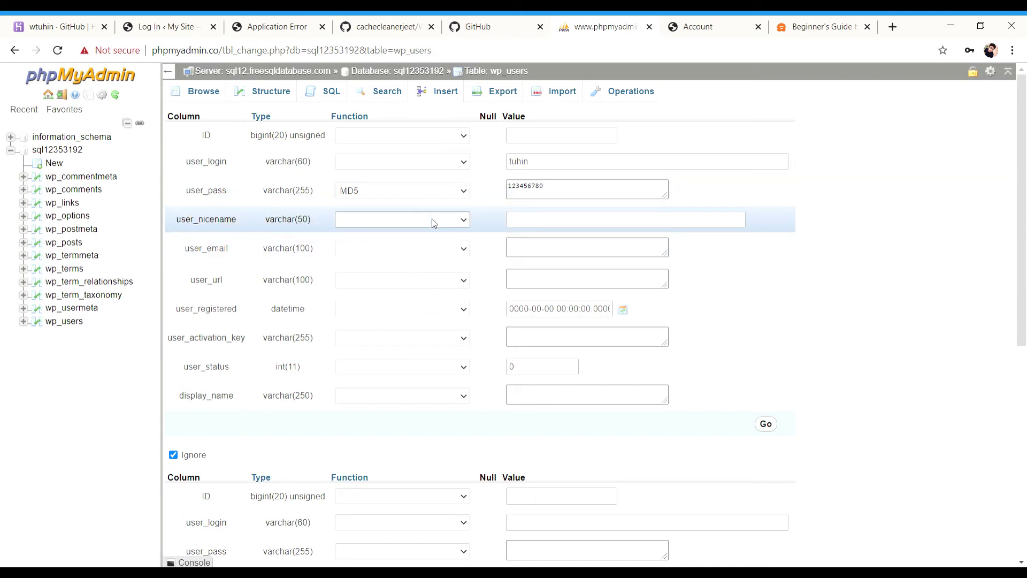
pyautogui.click(530, 225)
pyautogui.write('tuhin')
pyautogui.press('Tab')
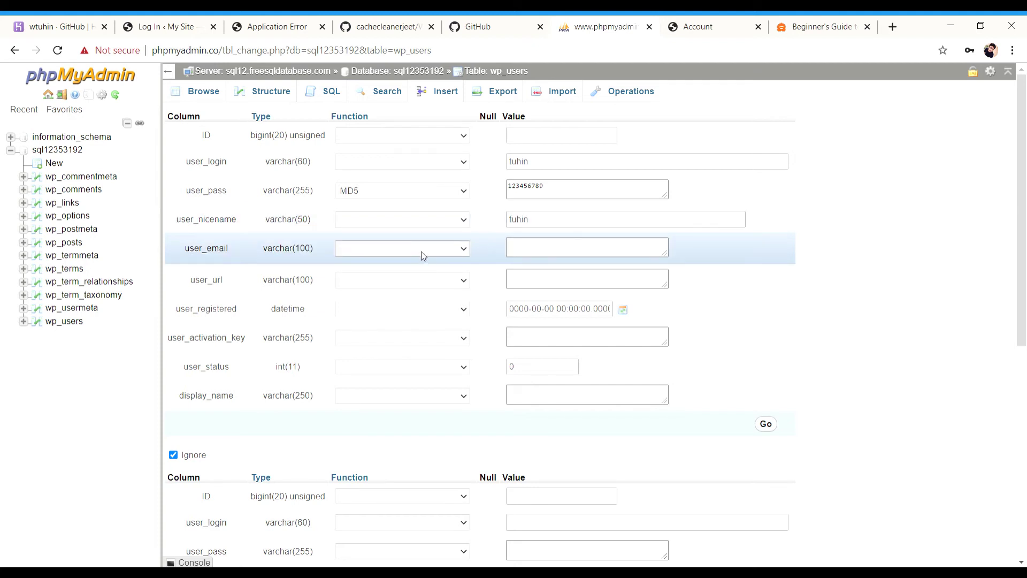
pyautogui.click(549, 257)
pyautogui.write('th')
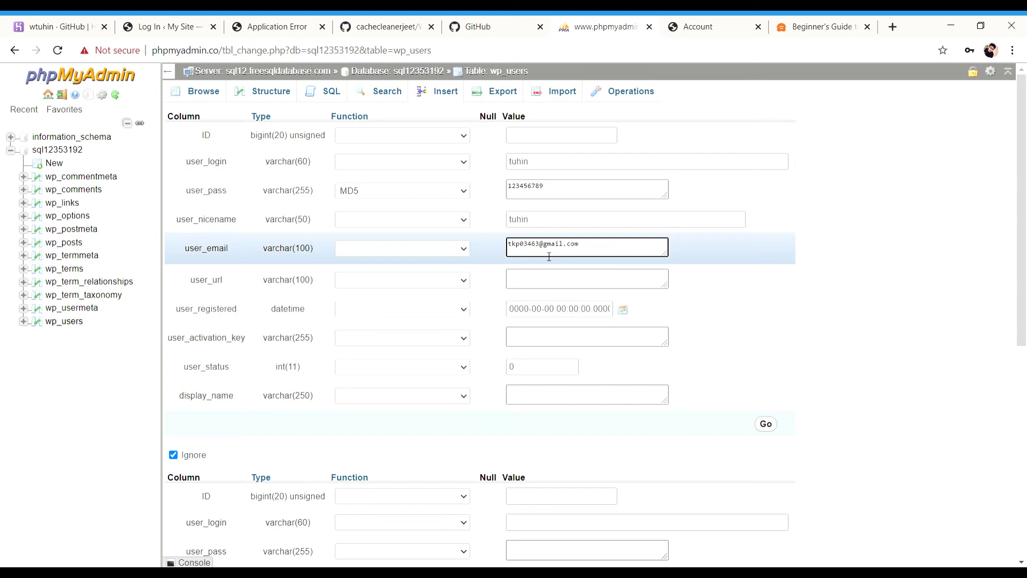
# Step: Compare against the guide's example values, then scroll the insert form to its bottom
pyautogui.click(808, 21)
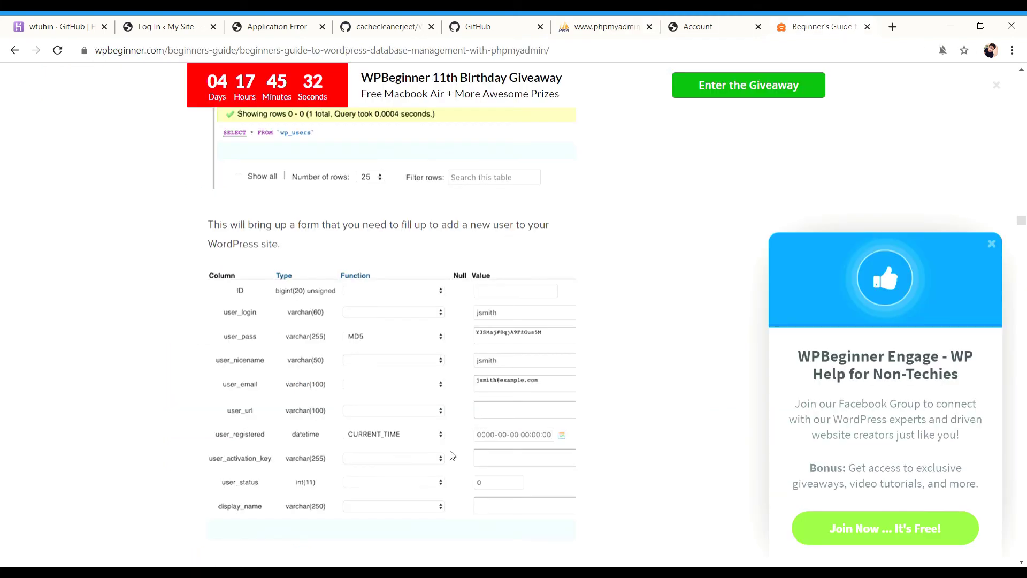
pyautogui.click(683, 21)
pyautogui.click(608, 22)
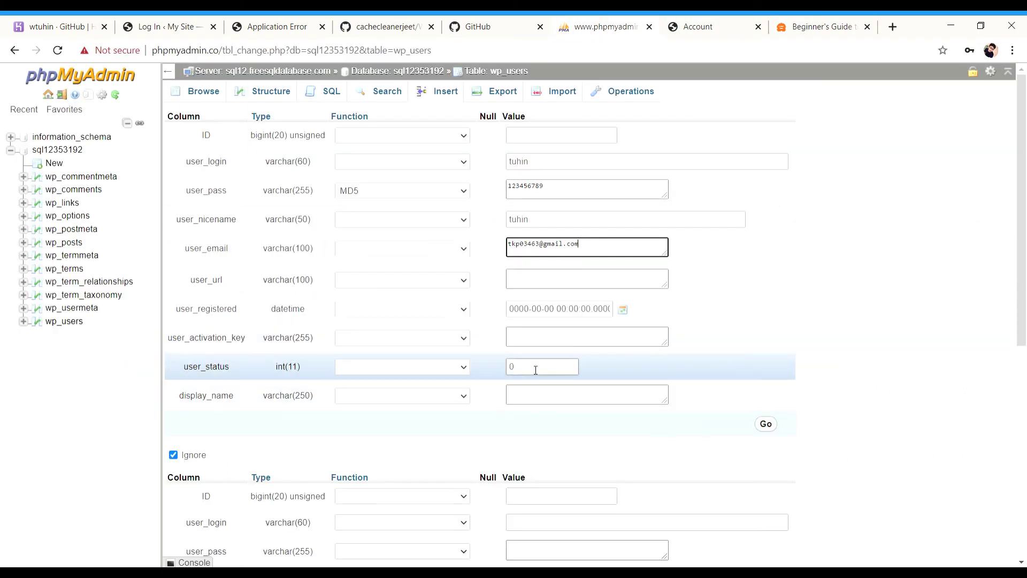
pyautogui.scroll(-4, 462, 399)
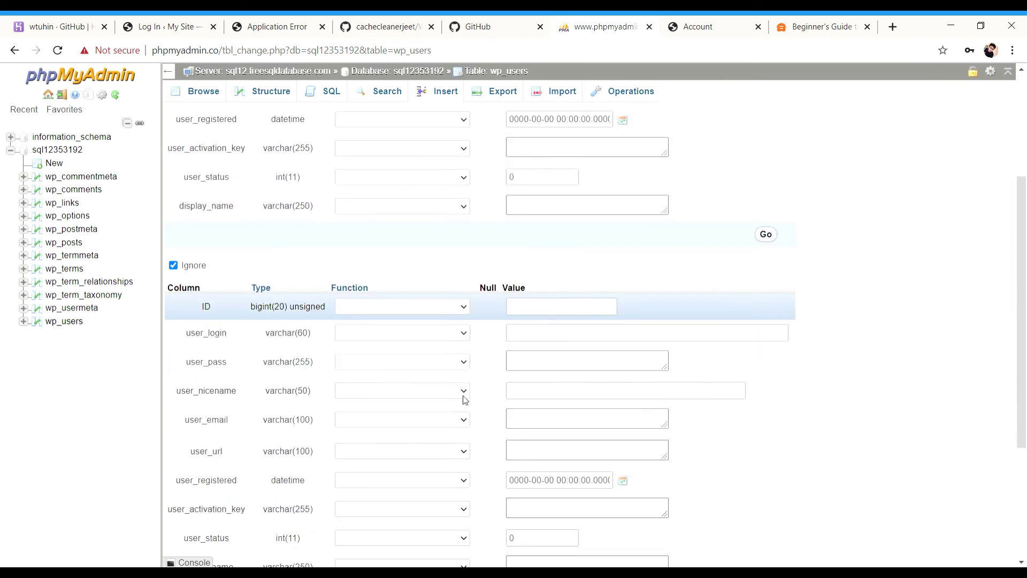
pyautogui.scroll(4, 463, 401)
pyautogui.scroll(-7, 460, 402)
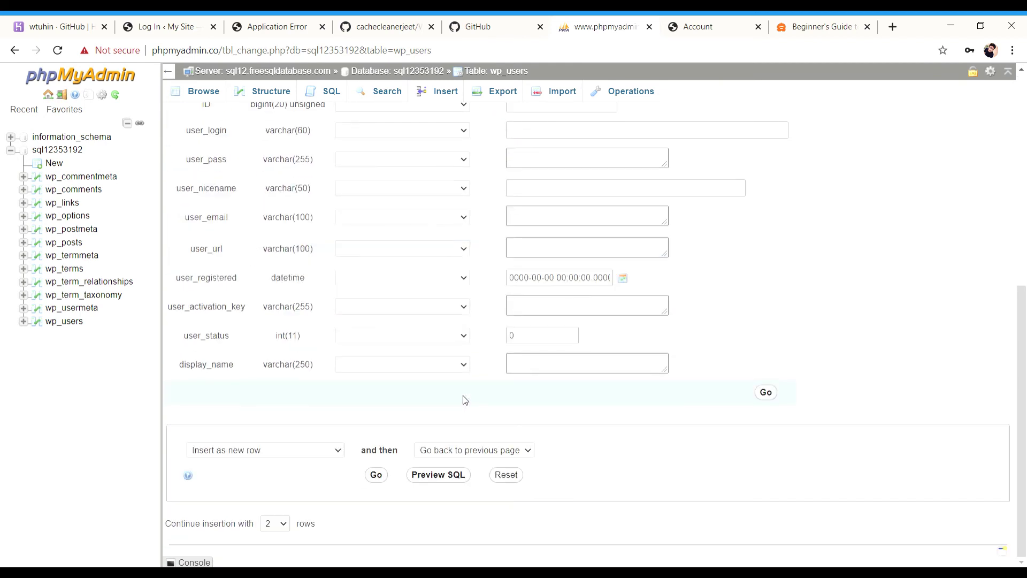
# Step: Insert the new user row into wp_users and run the displayed INSERT query
pyautogui.click(377, 474)
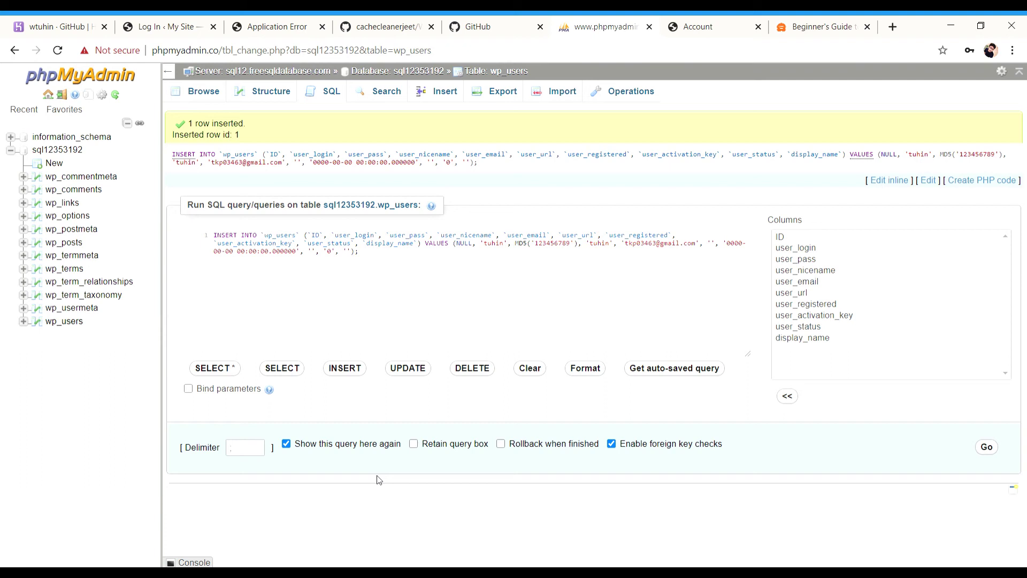
pyautogui.click(993, 450)
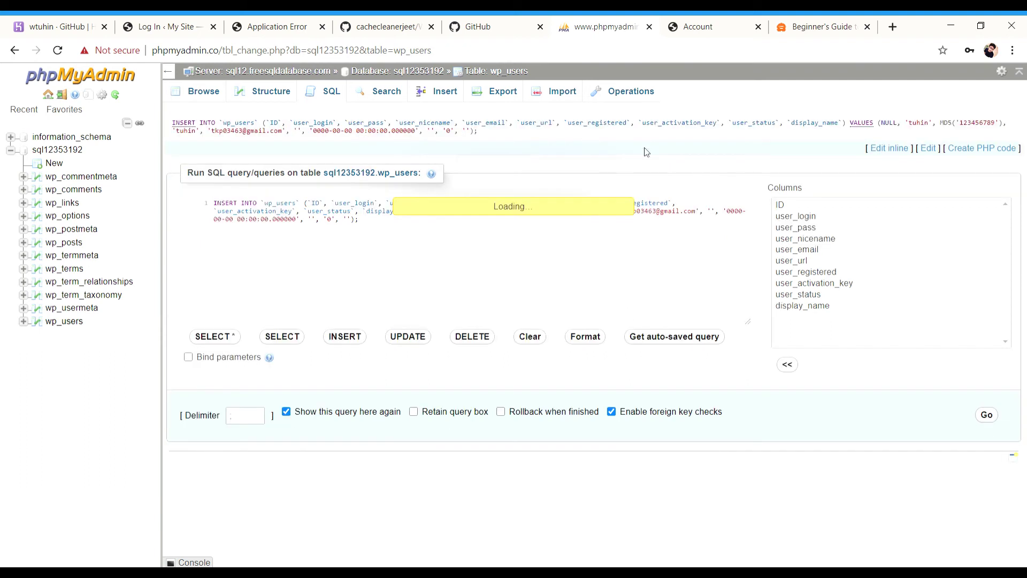
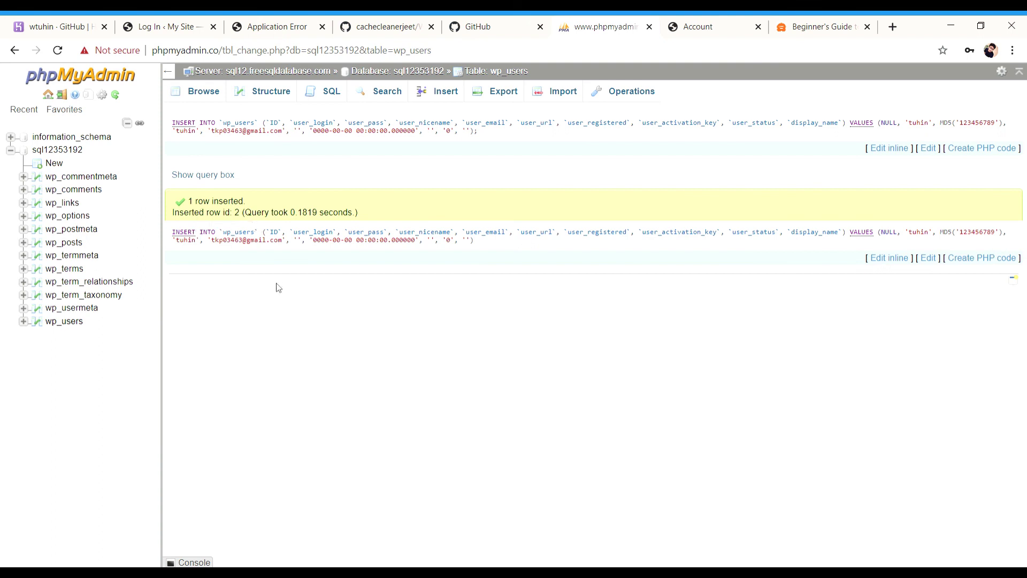
# Step: Log in to WordPress with the newly inserted admin username and its password, shown while typing
pyautogui.click(188, 18)
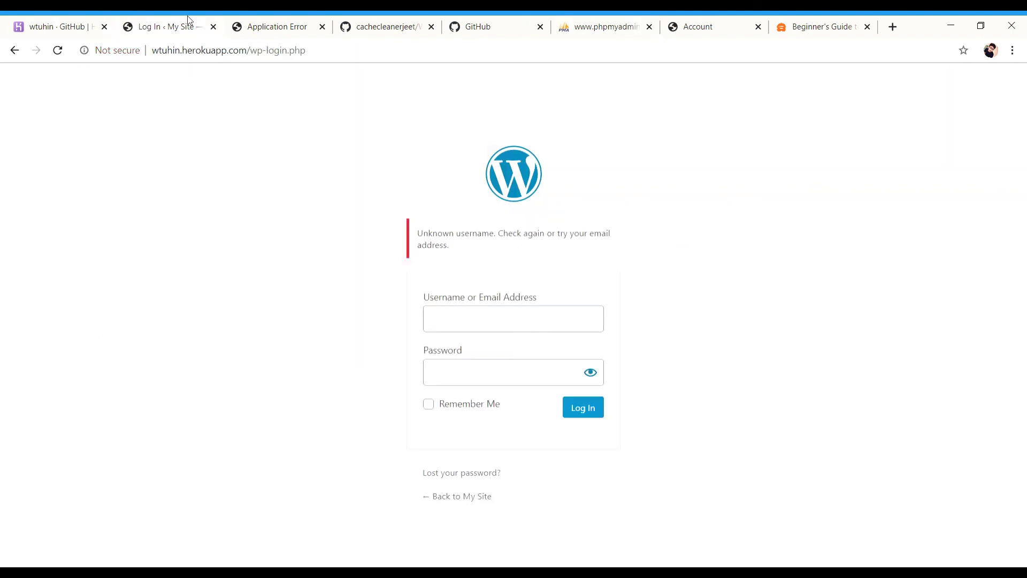
pyautogui.click(497, 322)
pyautogui.write('tuhin')
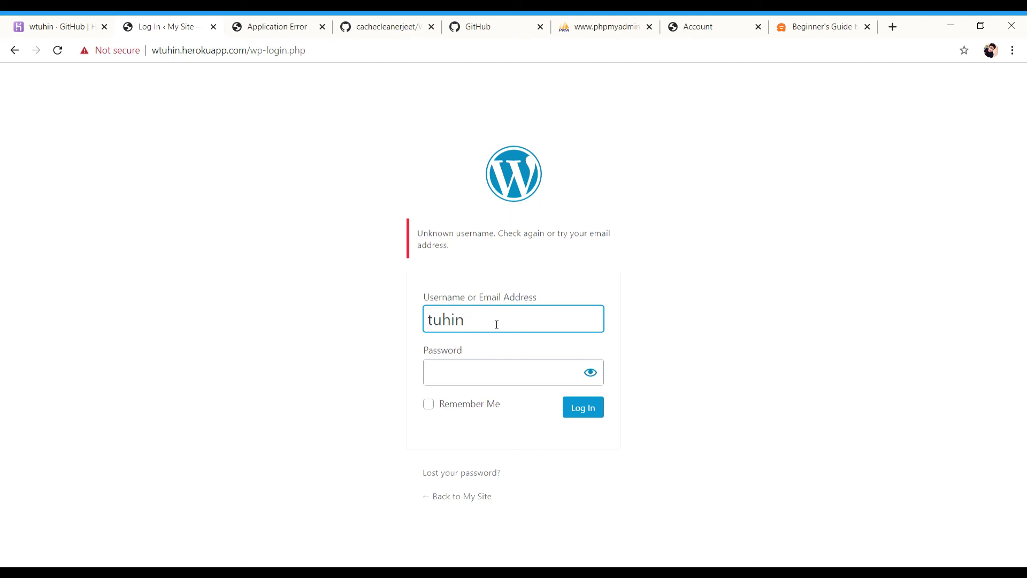
pyautogui.click(474, 368)
pyautogui.click(591, 372)
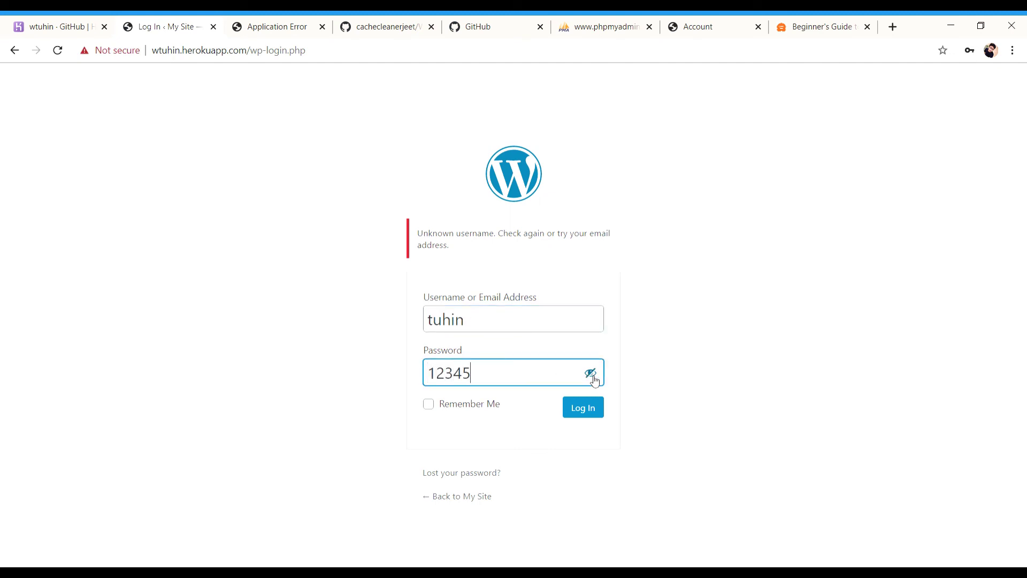
pyautogui.click(593, 417)
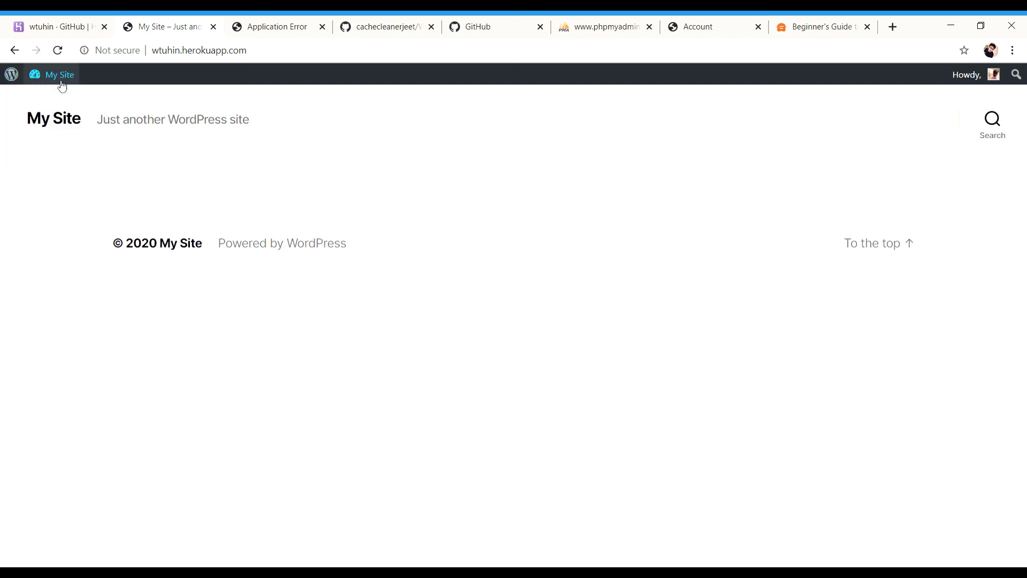
# Step: Reload My Site, open developer tools, then return to the Heroku app's Deploy page
pyautogui.click(45, 84)
pyautogui.moveTo(990, 68)
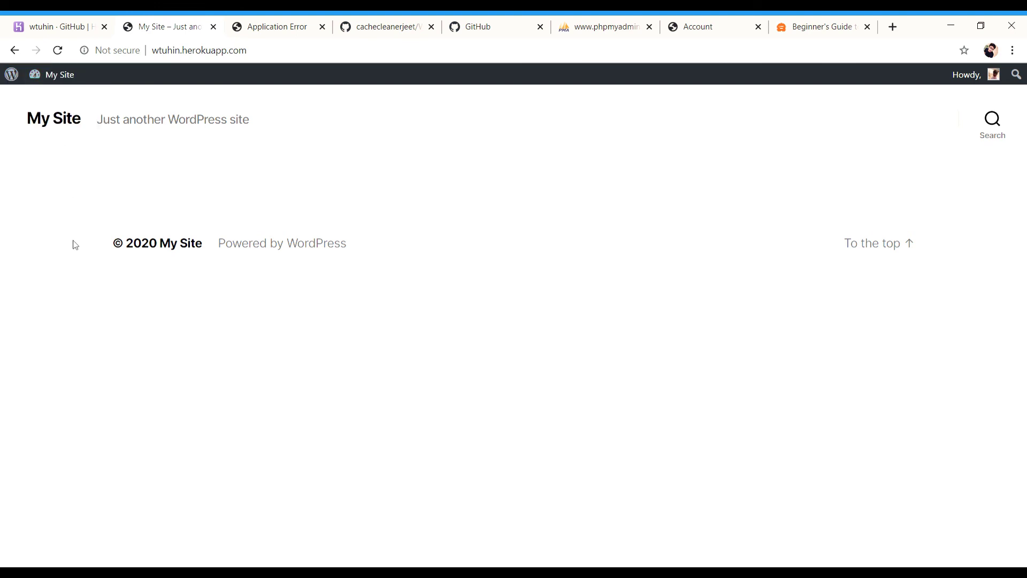
pyautogui.hotkey('ctrl', 'shift', 'i')
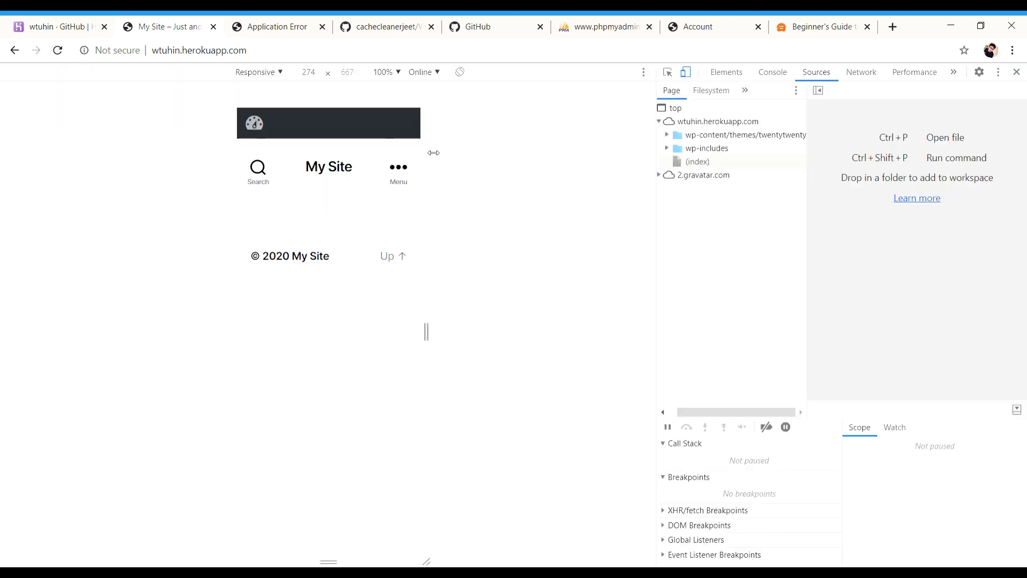
pyautogui.click(88, 21)
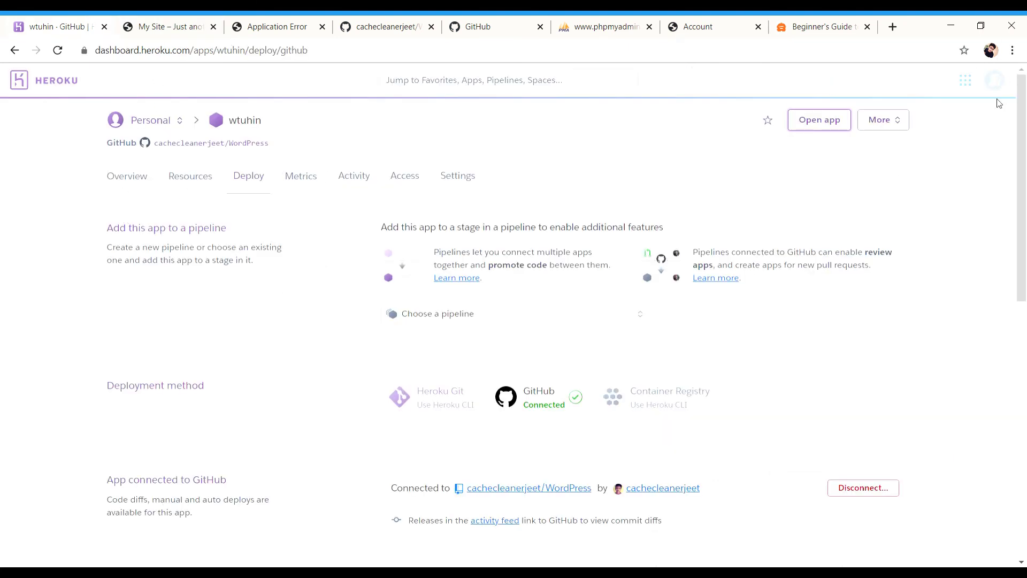
# Step: Go to the Heroku Elements marketplace and search add-ons for 'nysql'
pyautogui.click(969, 89)
pyautogui.click(869, 207)
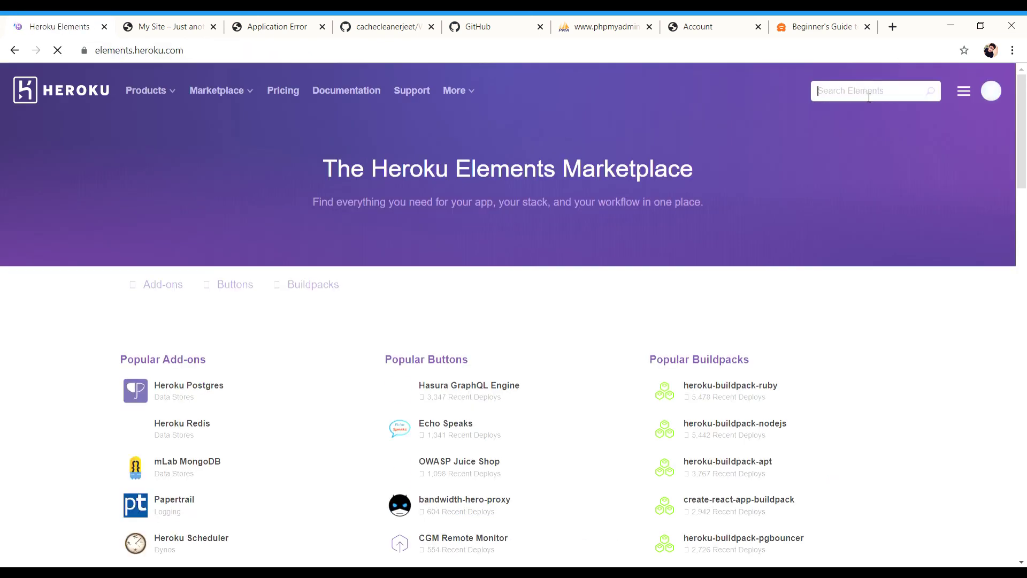
pyautogui.write('nys')
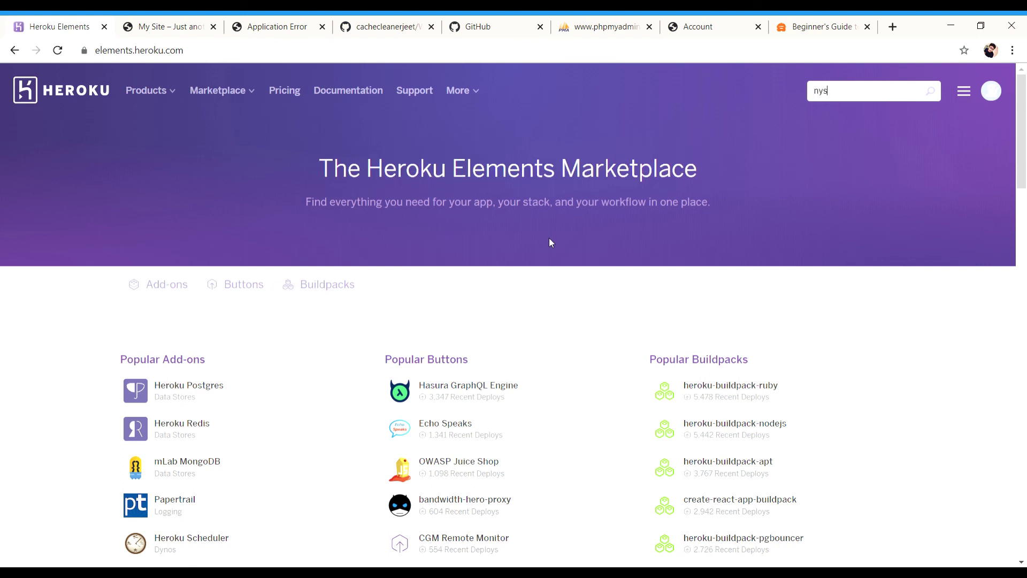
pyautogui.write('ql')
pyautogui.press('Return')
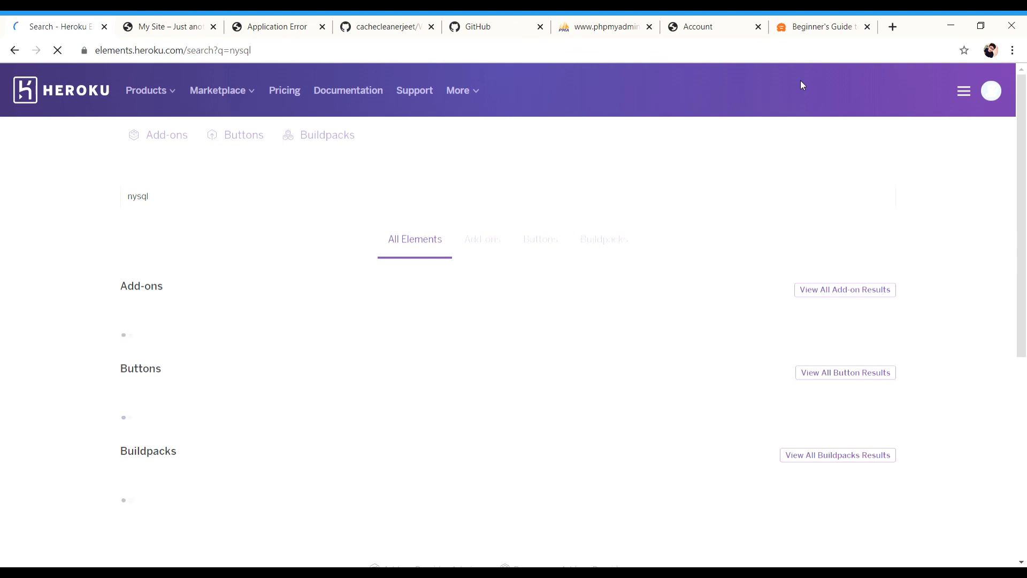
# Step: Correct the search to 'mysql' and open the JawsDB MySQL add-on page
pyautogui.click(138, 205)
pyautogui.press('Home')
pyautogui.press('Delete')
pyautogui.write('m')
pyautogui.press('Return')
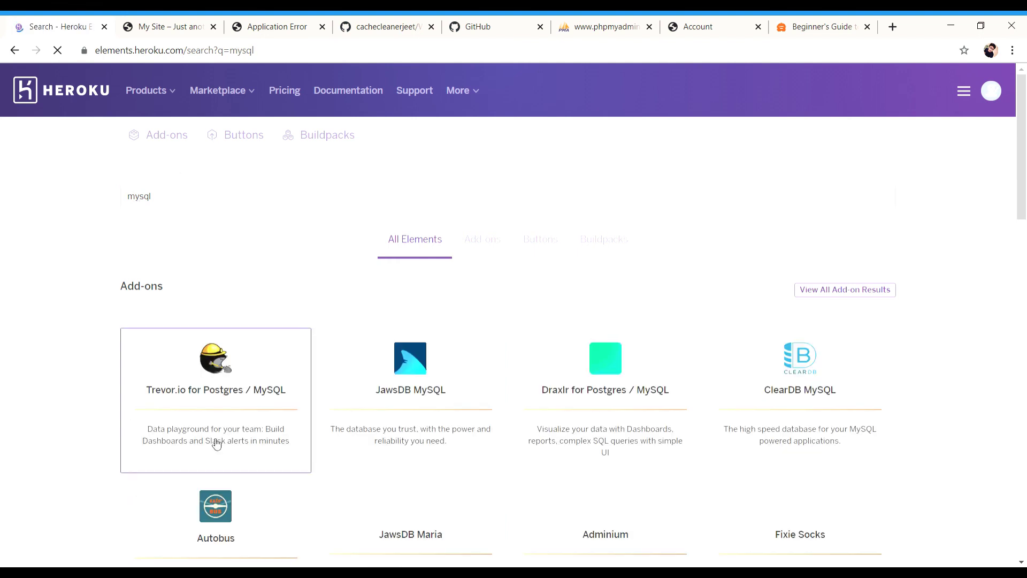
pyautogui.scroll(-1, 321, 375)
pyautogui.click(409, 333)
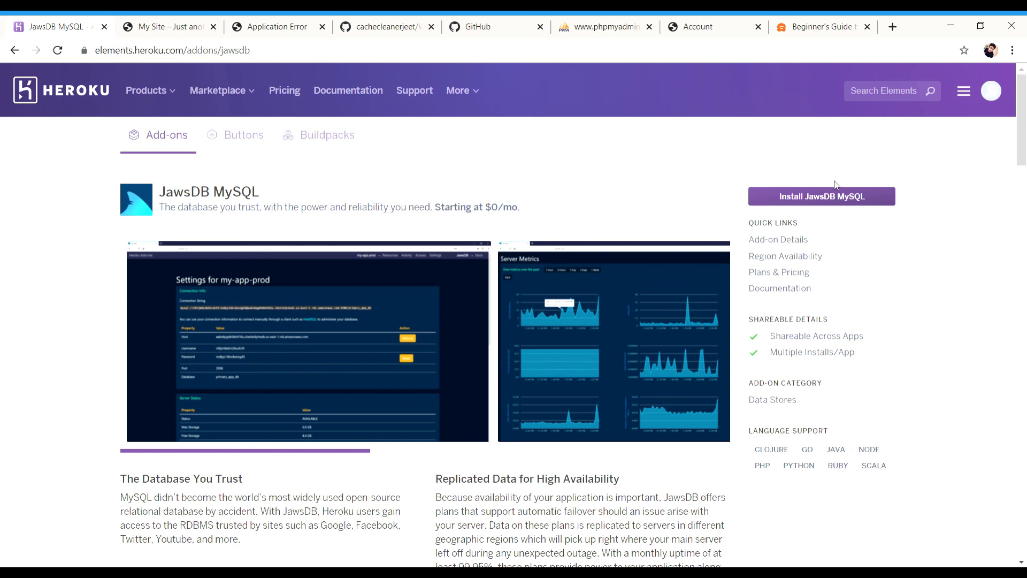
# Step: Provision JawsDB MySQL's Kitefin Shared - Free plan to the wtuhin app
pyautogui.click(843, 197)
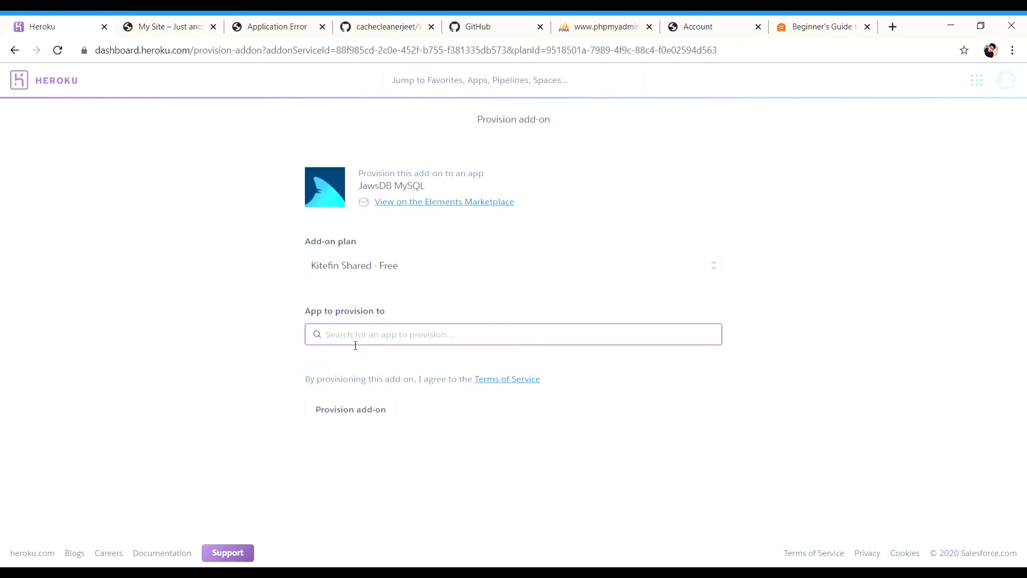
pyautogui.write('wtu')
pyautogui.click(352, 365)
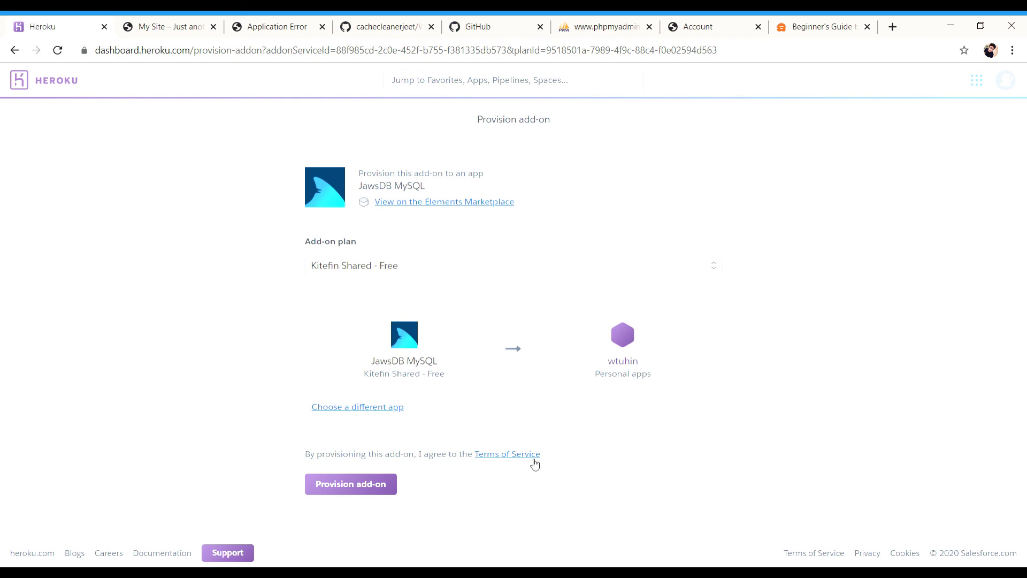
pyautogui.click(370, 482)
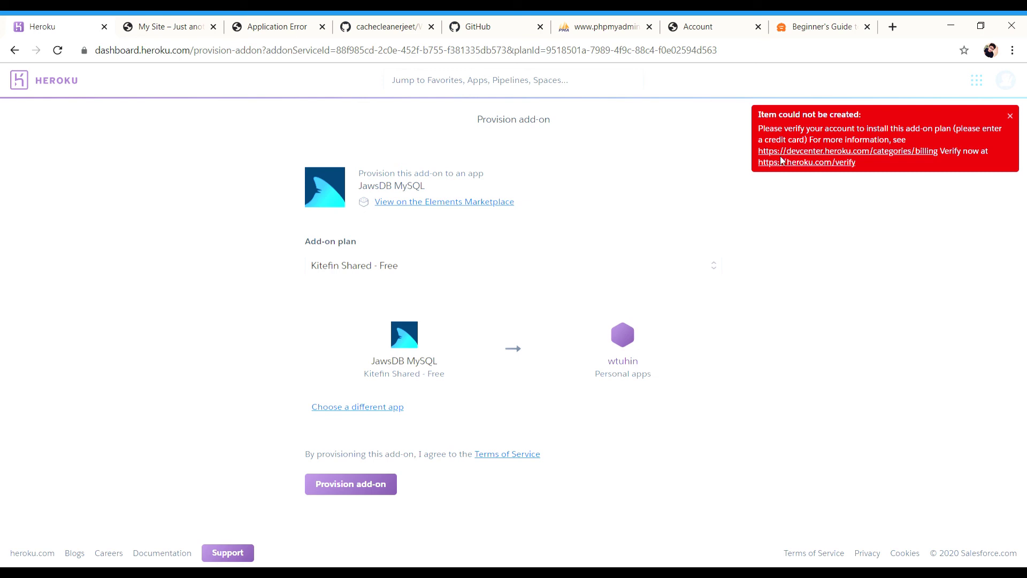
pyautogui.click(799, 163)
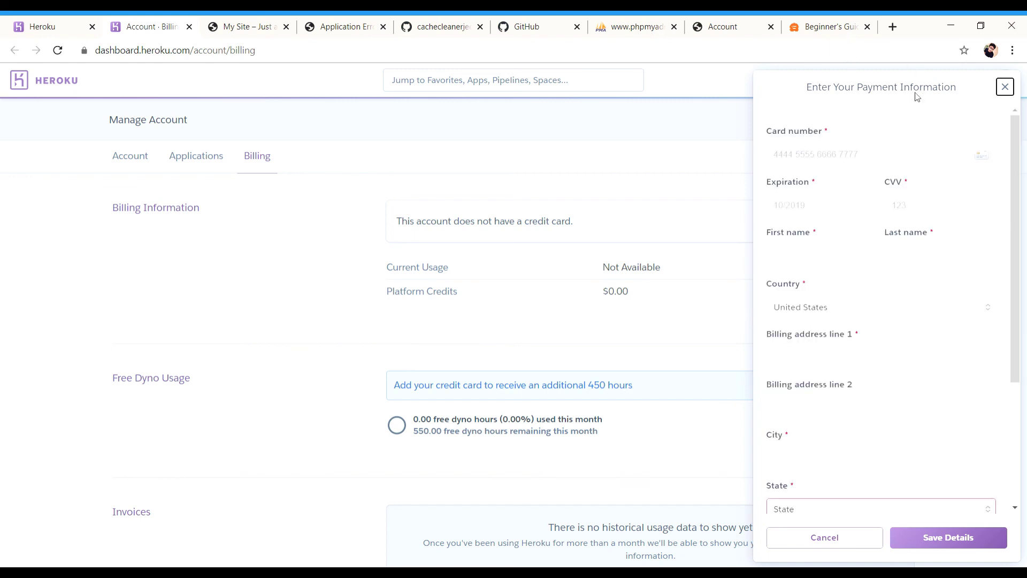
pyautogui.click(892, 16)
pyautogui.write('tu.')
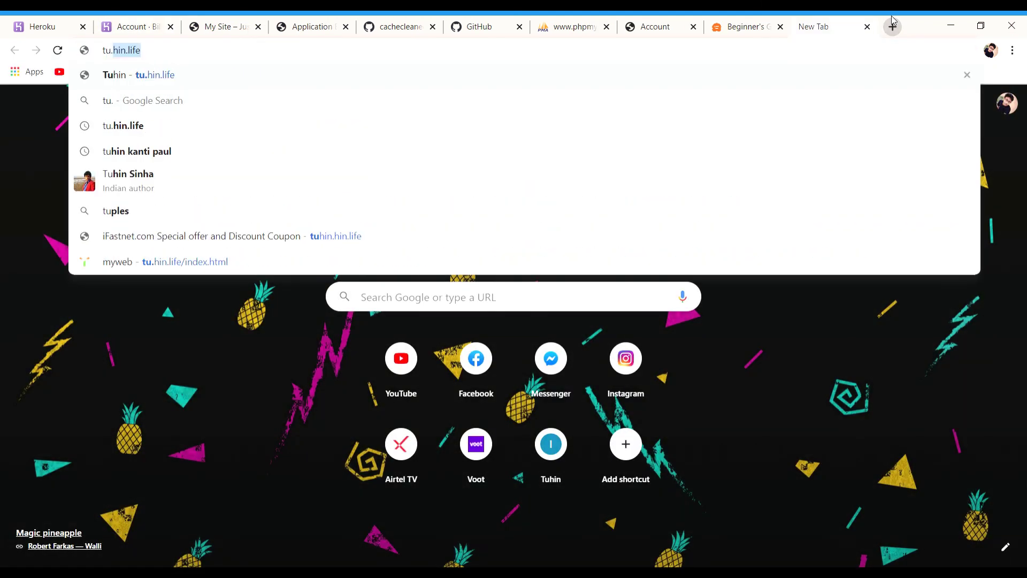
pyautogui.press('Return')
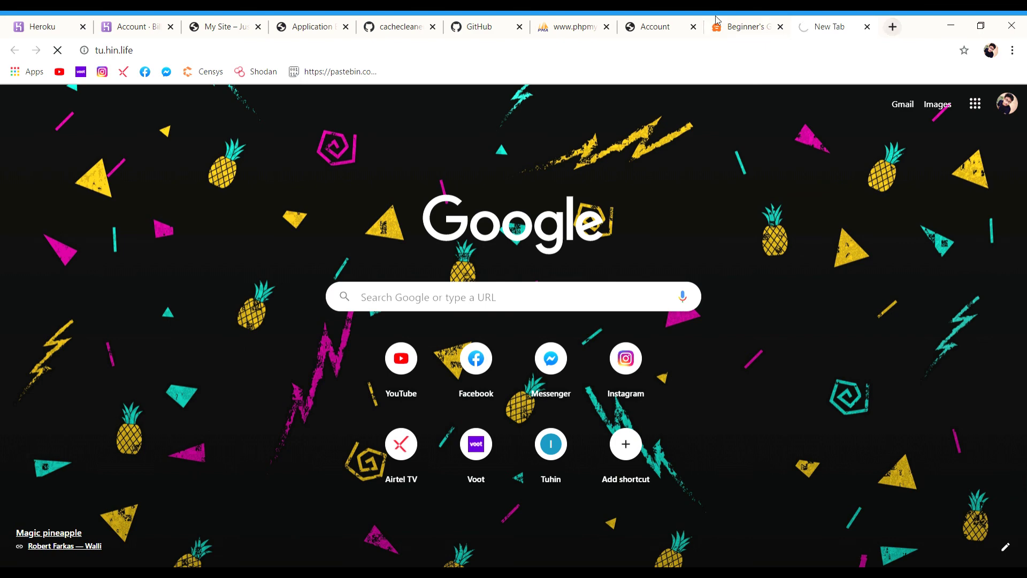